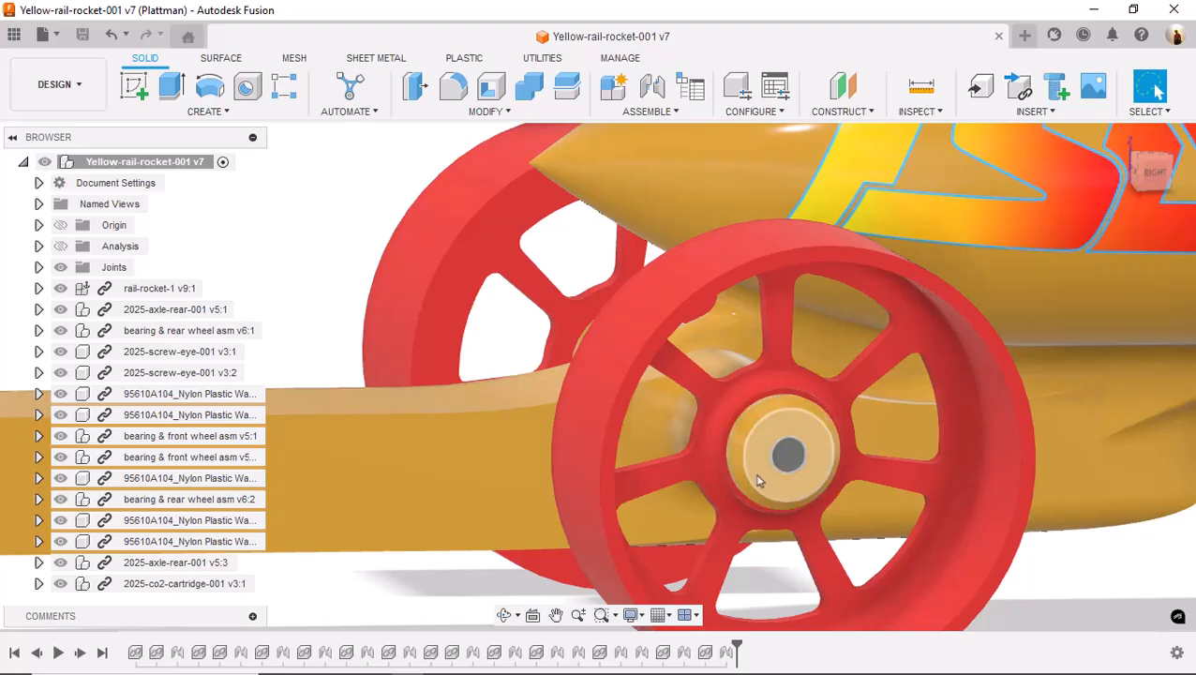
Create a new design and save it as "2025-Axle Wheel Hub" in the co2 dragster parts folder, copying the name for reuse
scroll(759, 480, "up", 2)
scroll(759, 479, "down", 5)
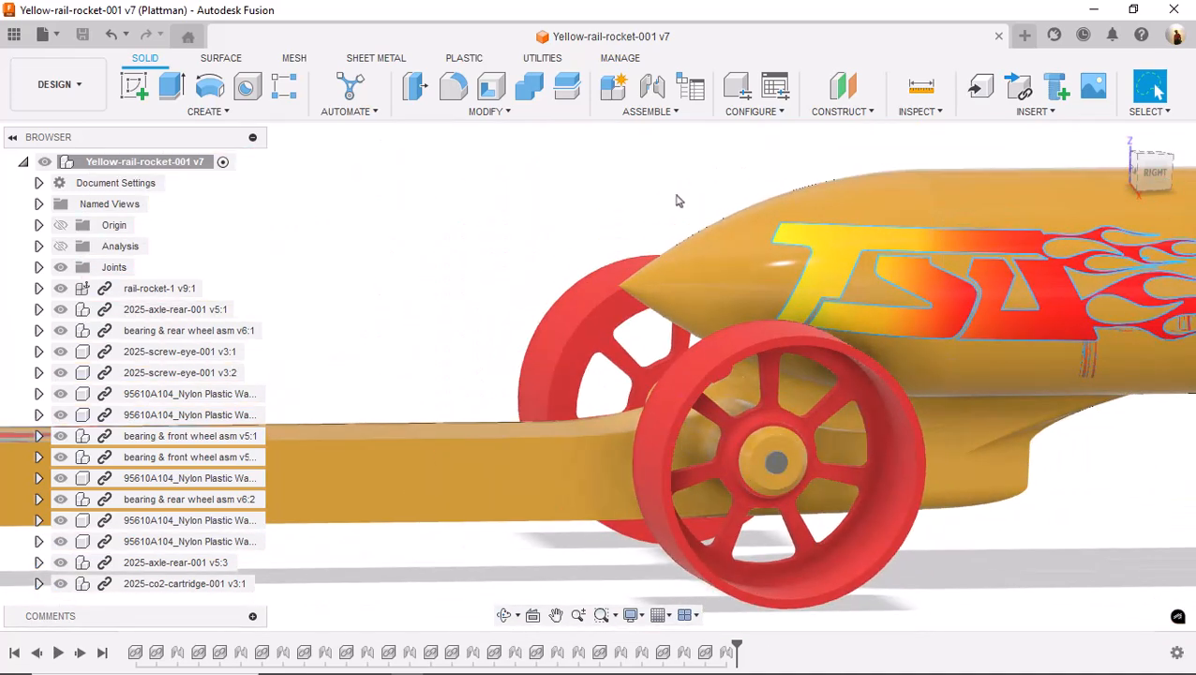
left_click(1027, 38)
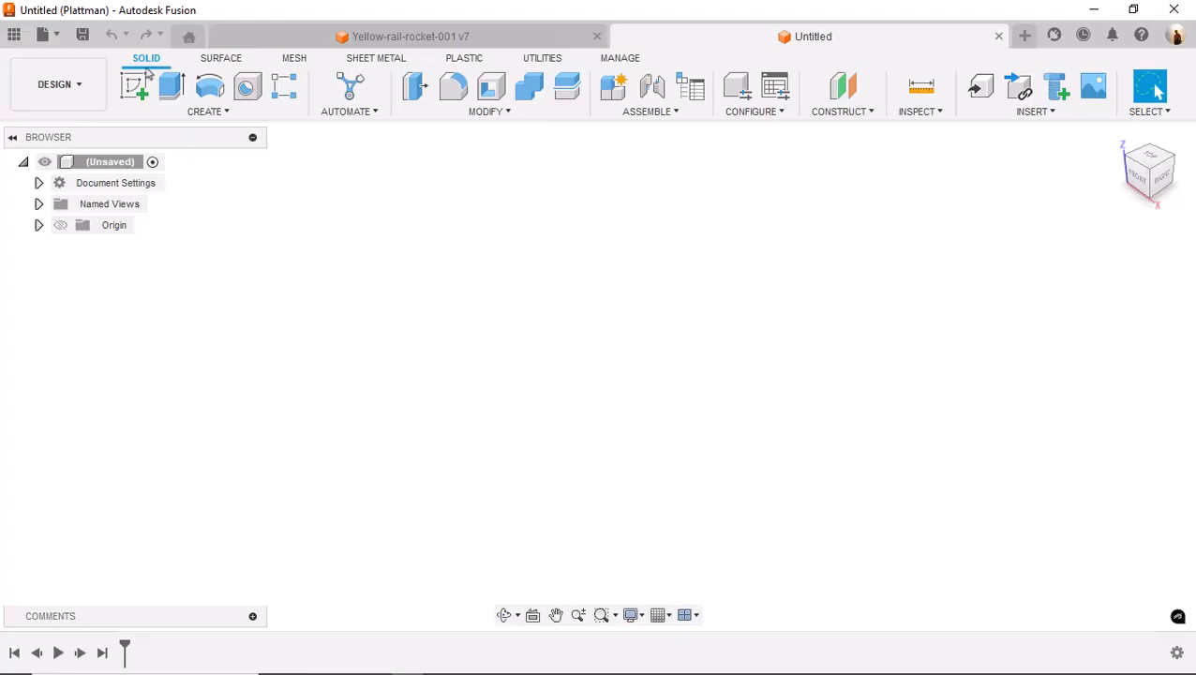
left_click(88, 38)
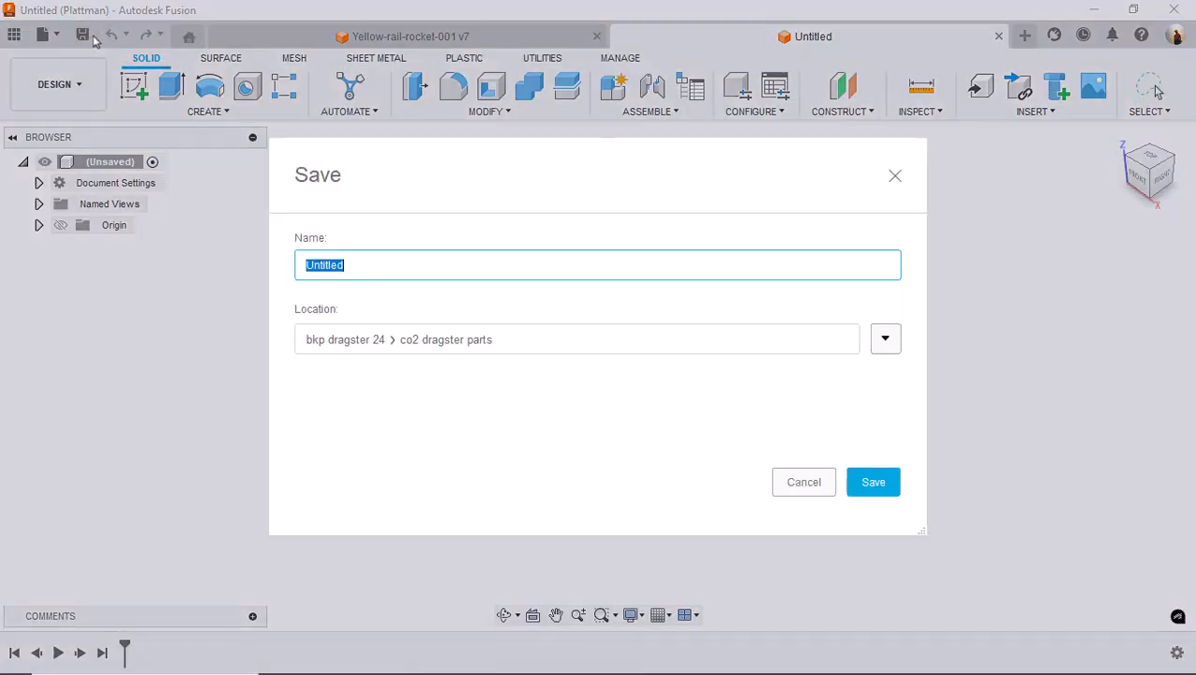
type("2025-Axle Wheel Hub")
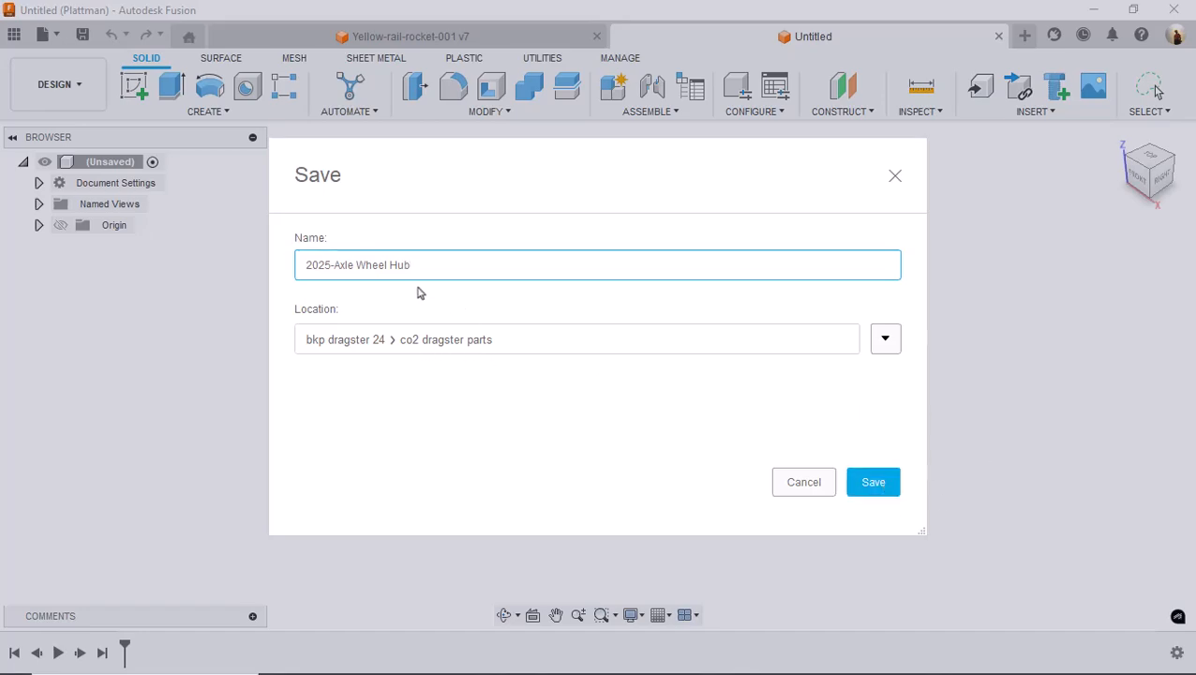
left_click_drag(422, 263, 296, 259)
key("ctrl+c")
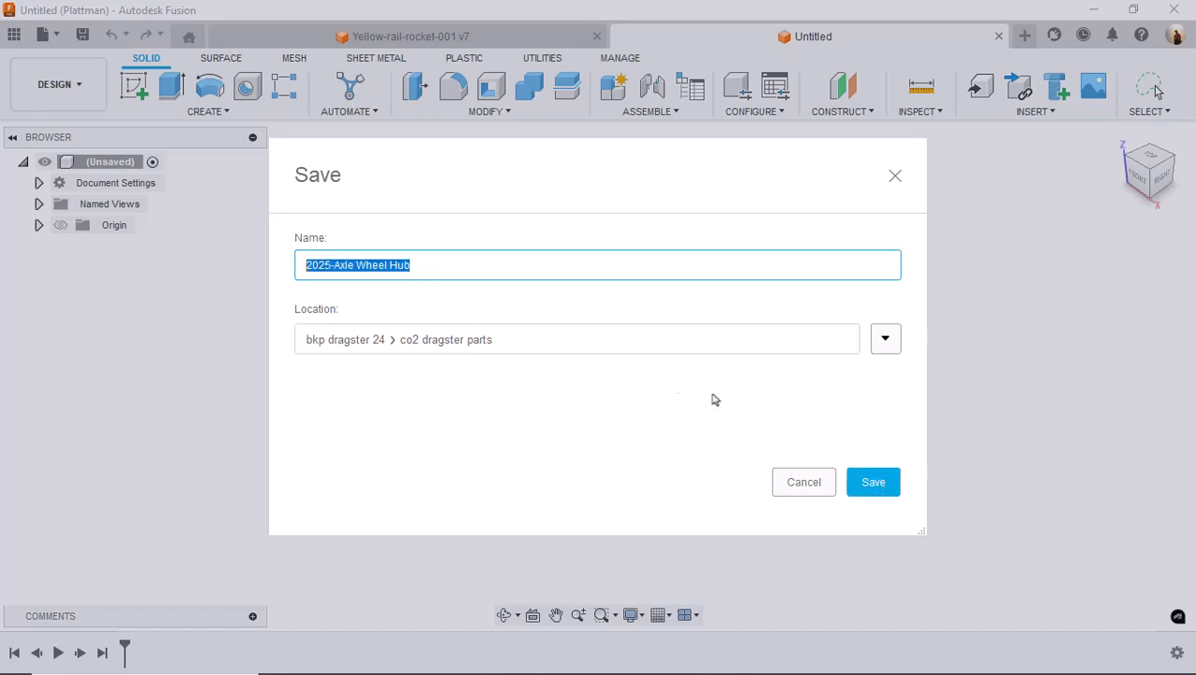
left_click(871, 482)
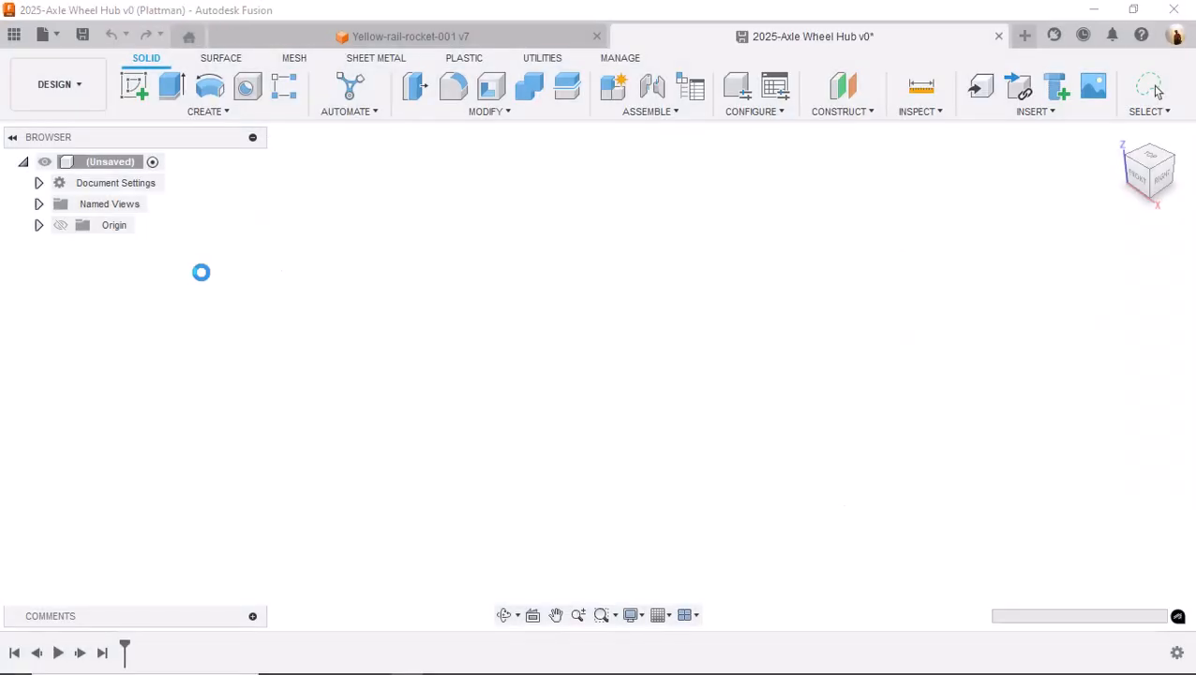
Add an active internal standard component named "2025-Axle Wheel Hub" under the root of the design
right_click(184, 161)
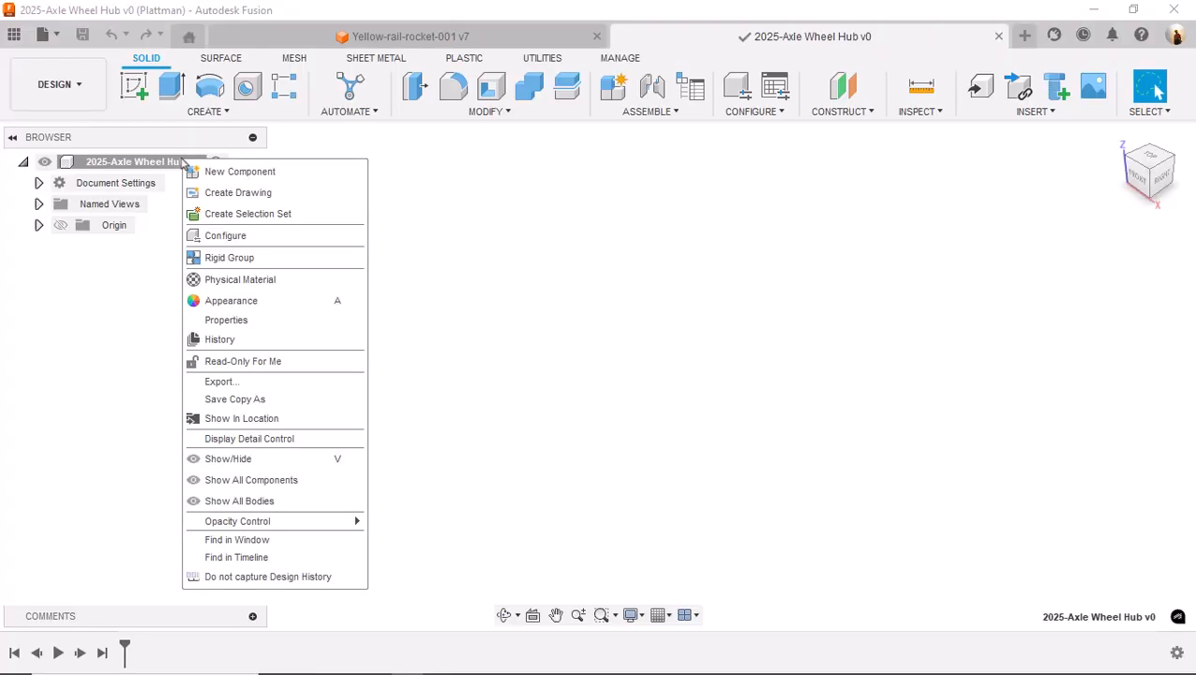
left_click(225, 173)
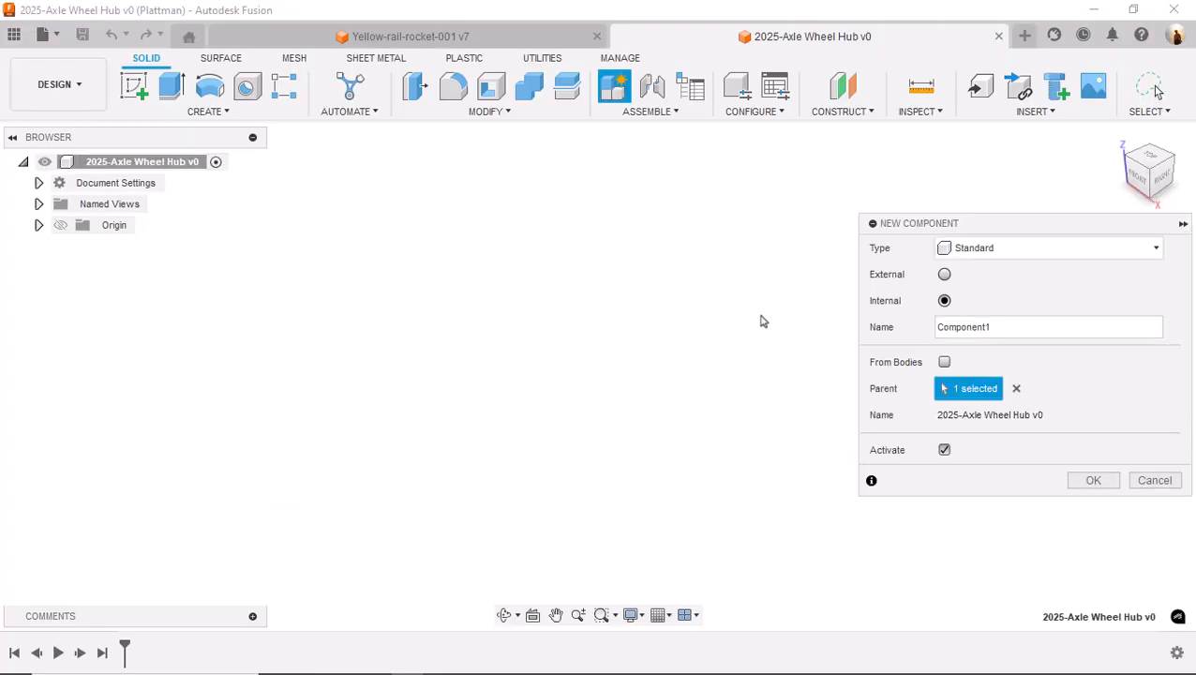
double_click(961, 326)
key("ctrl+v")
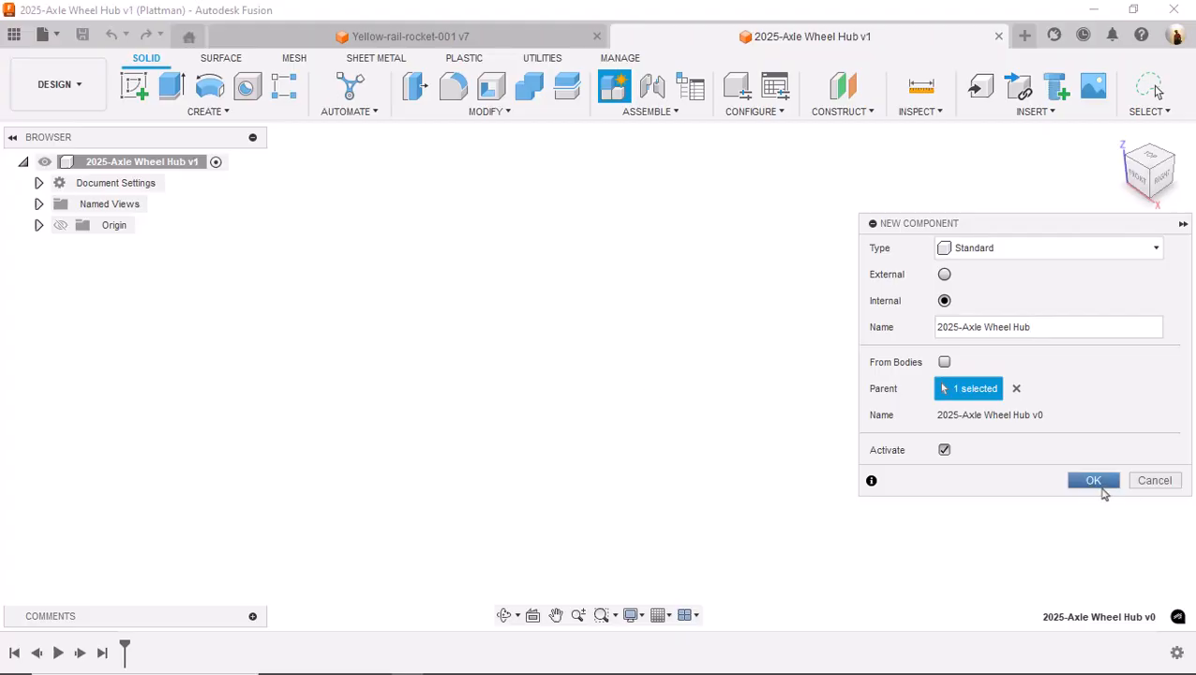
left_click(1094, 481)
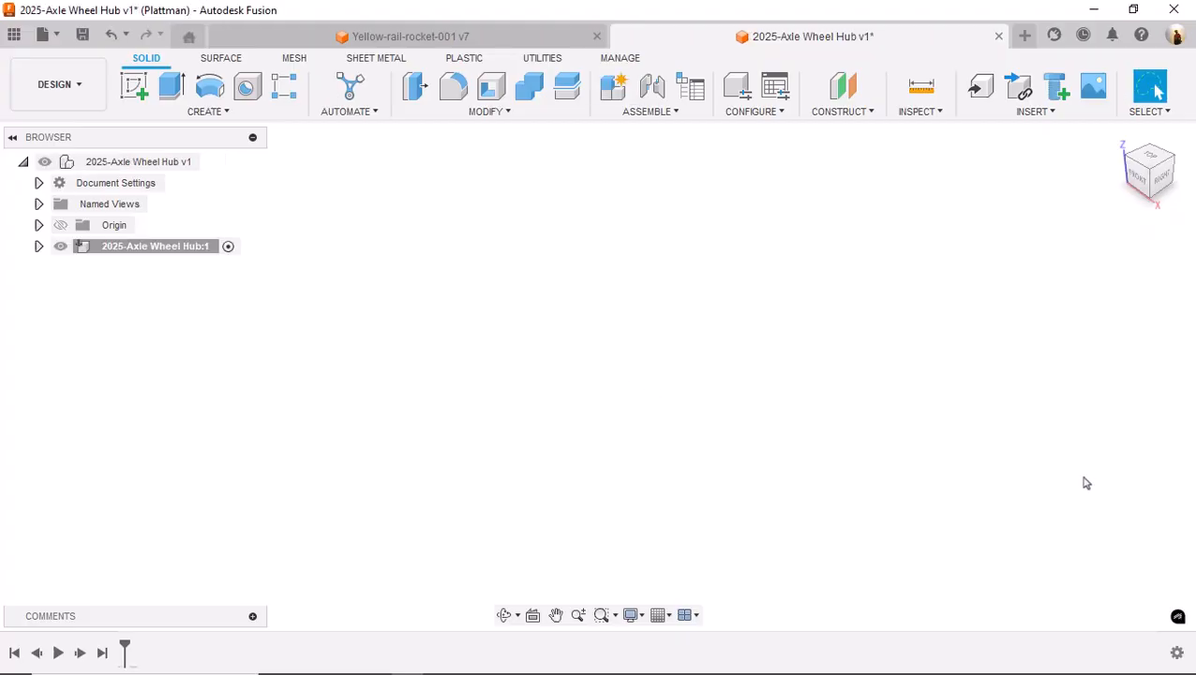
Start a sketch on the right (YZ) origin plane and draw a 3.15 mm diameter circle centred on the origin
left_click(134, 86)
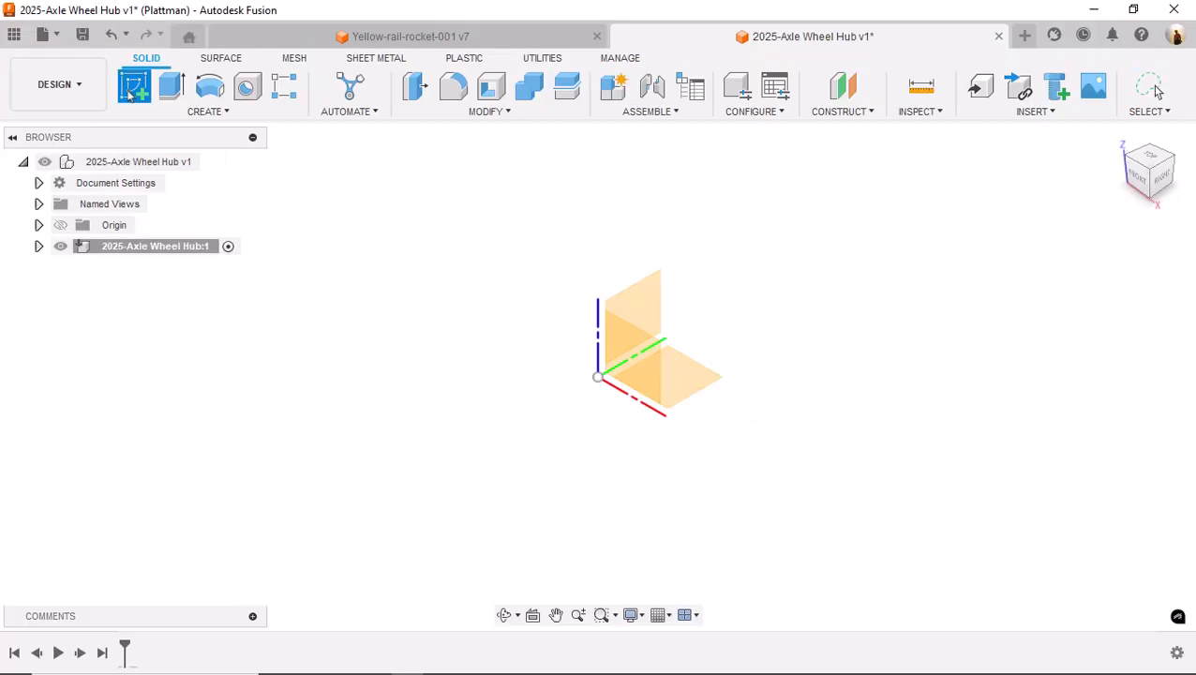
left_click(646, 313)
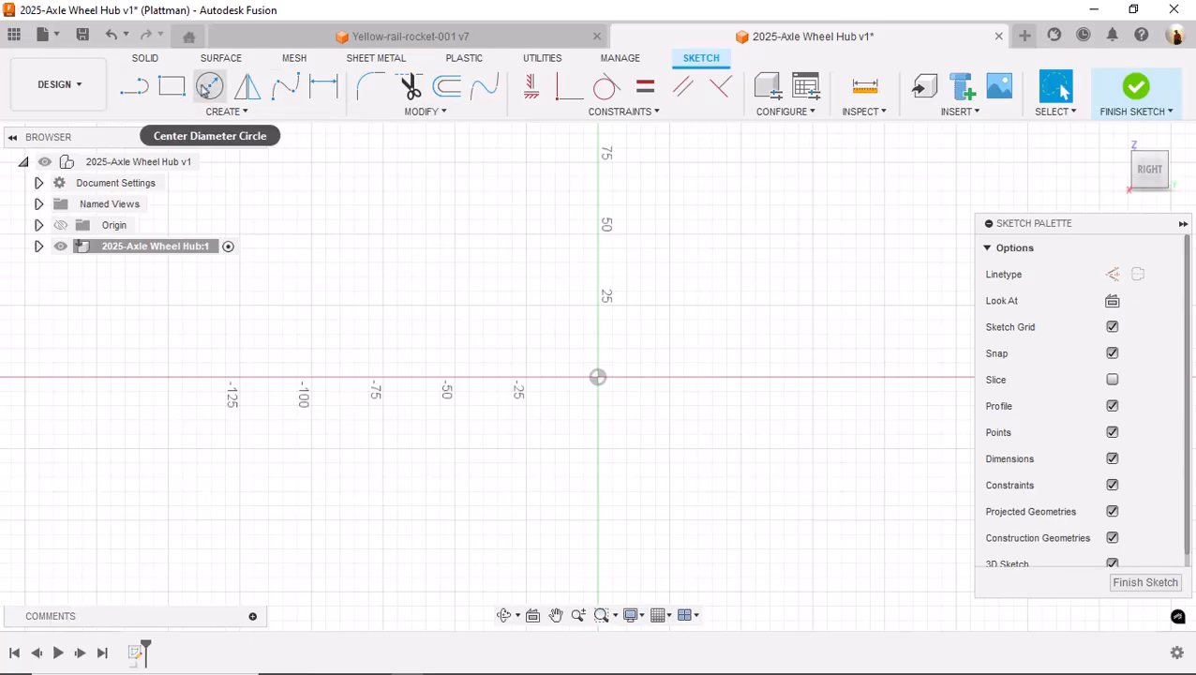
left_click(209, 86)
left_click(599, 379)
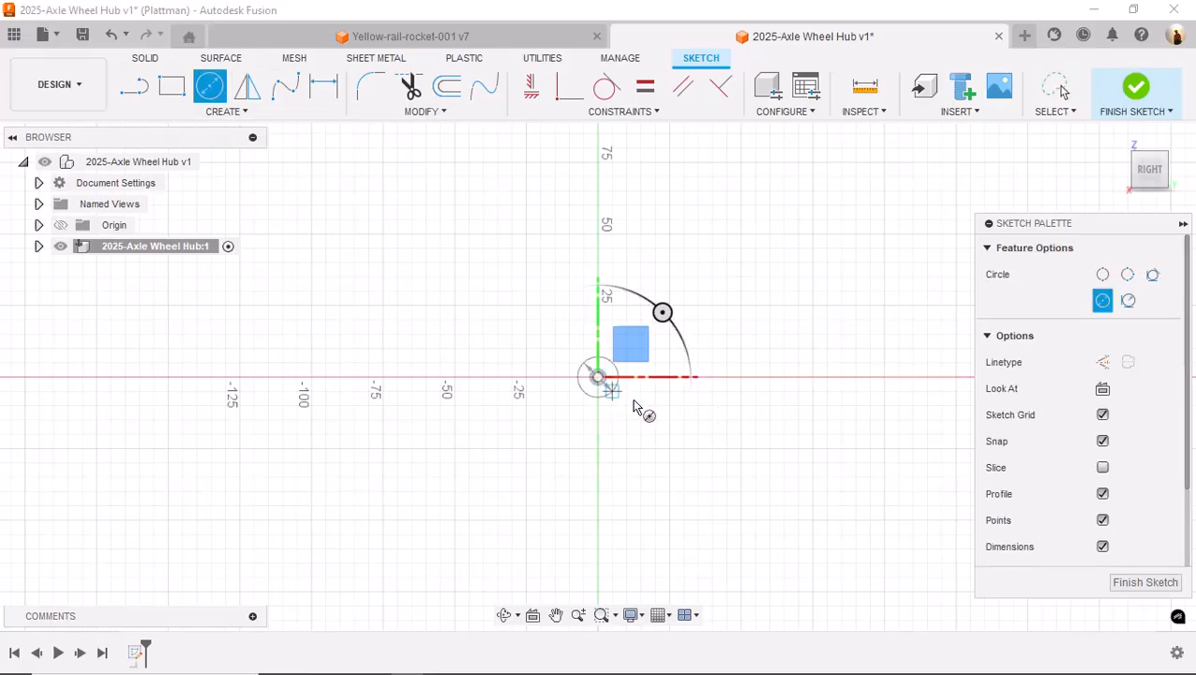
type("3.15")
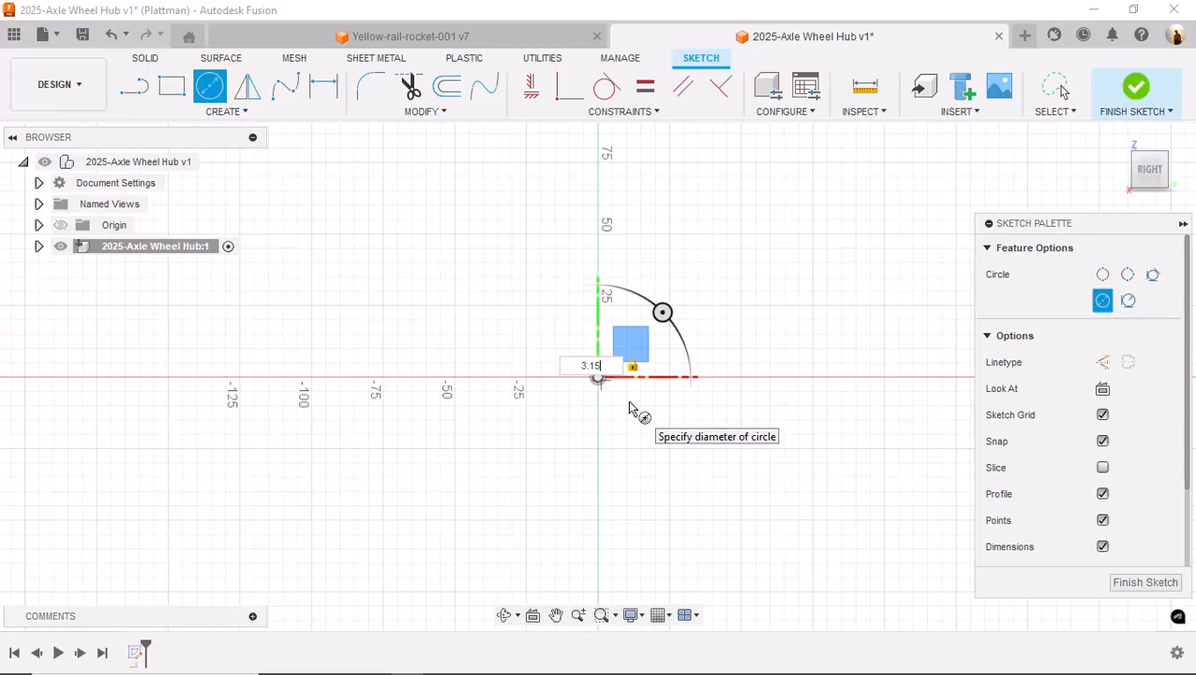
key("Return")
key("Escape")
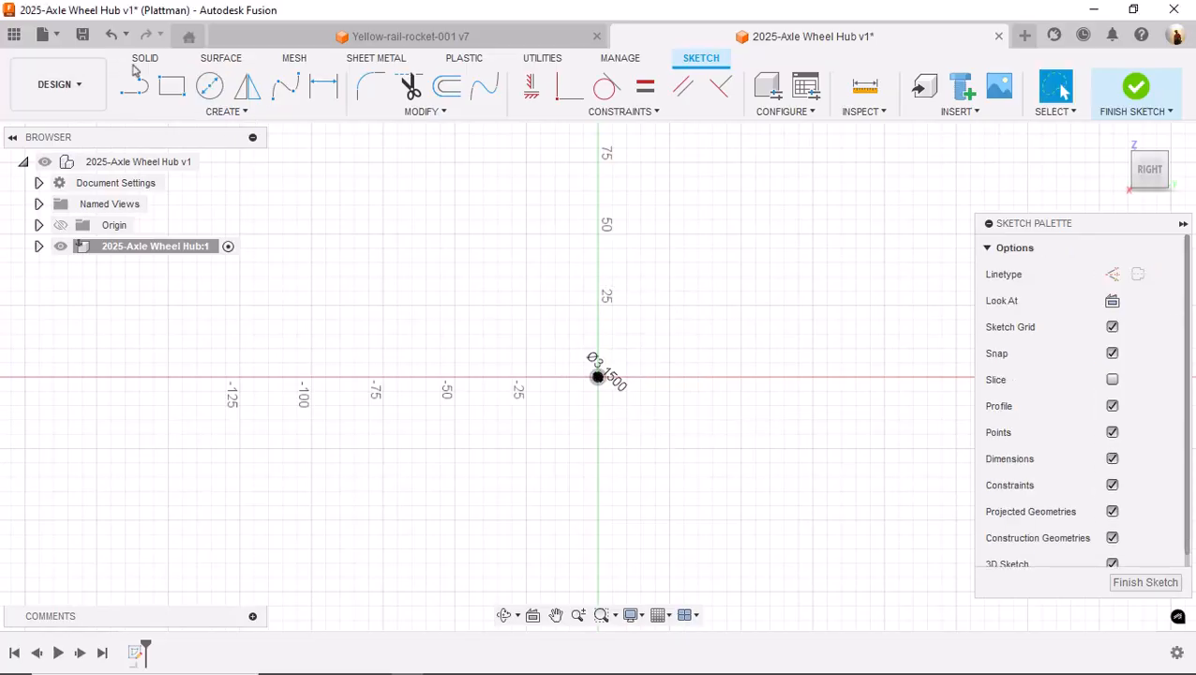
scroll(588, 370, "up", 8)
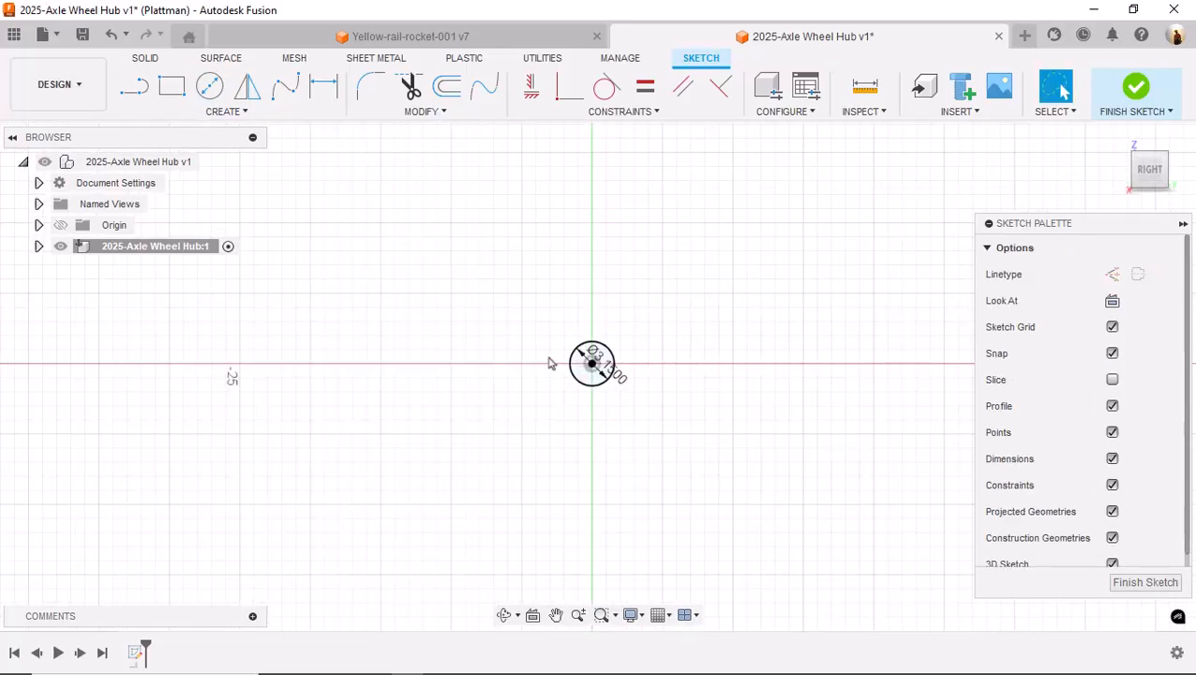
left_click(210, 85)
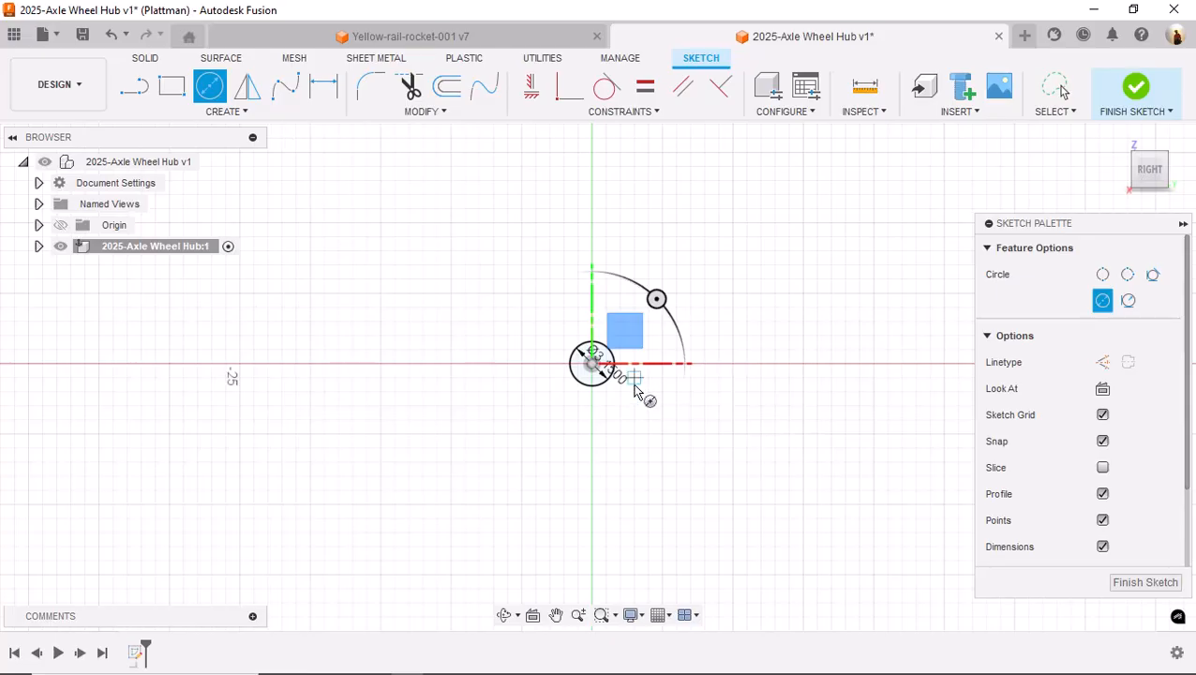
left_click(603, 382)
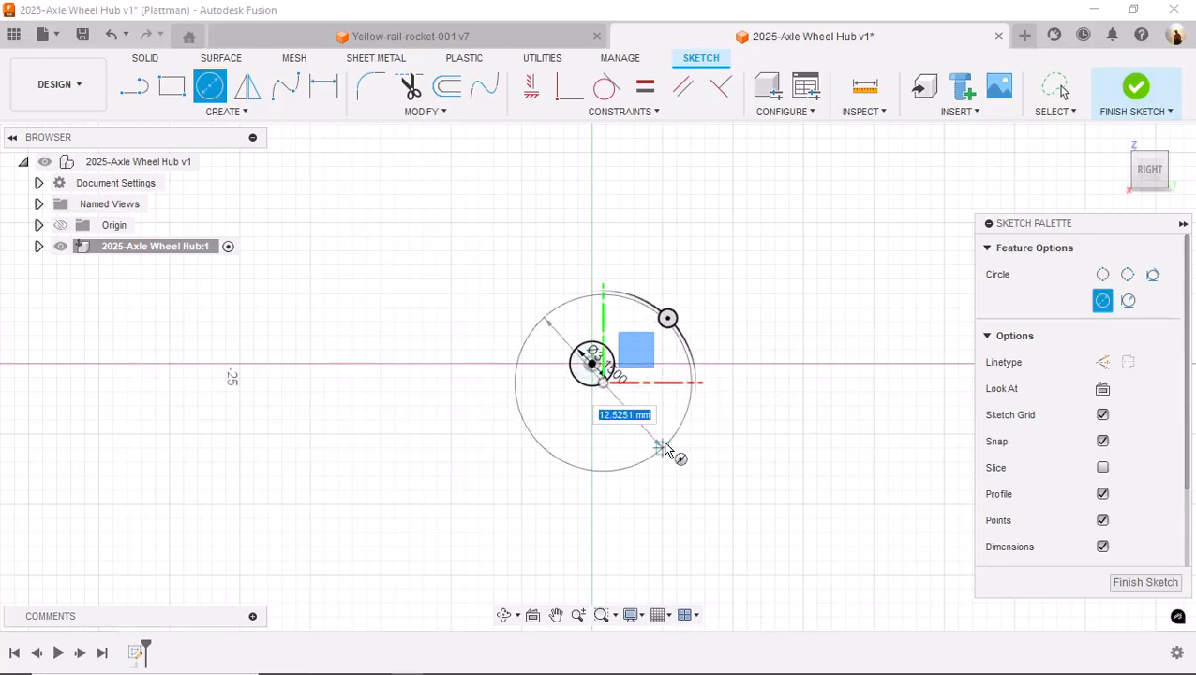
key("Escape")
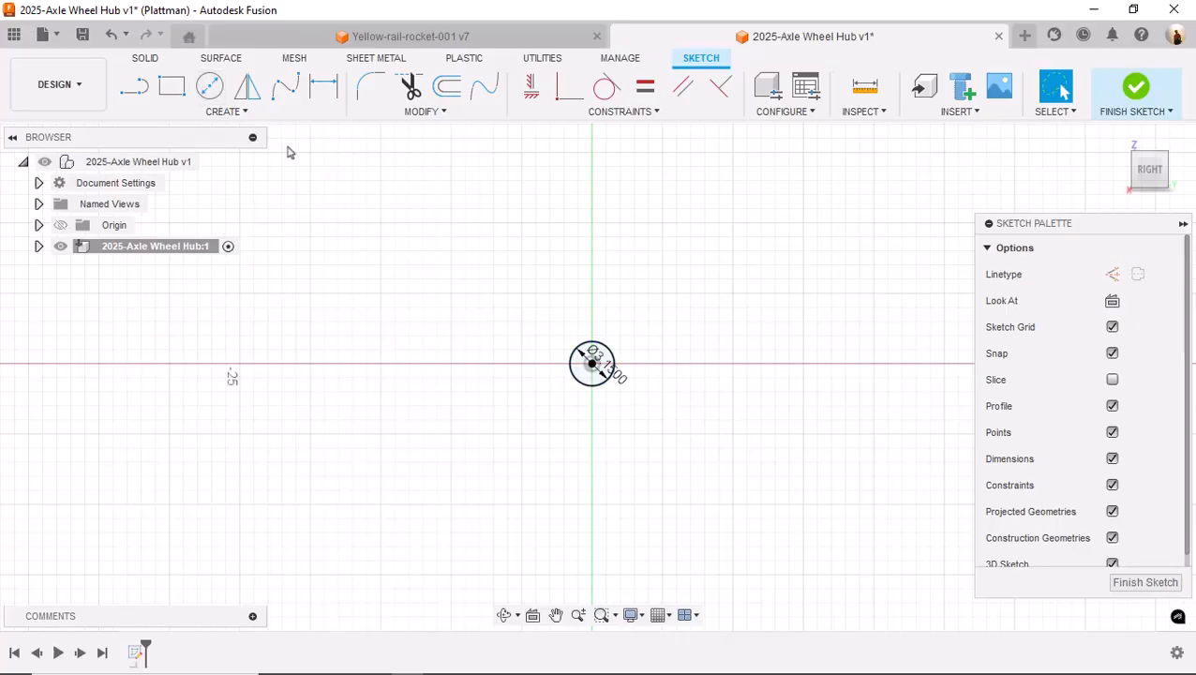
Draw a larger centre-diameter circle around the 3.15 mm circle, with its centre slightly off the origin
left_click(208, 89)
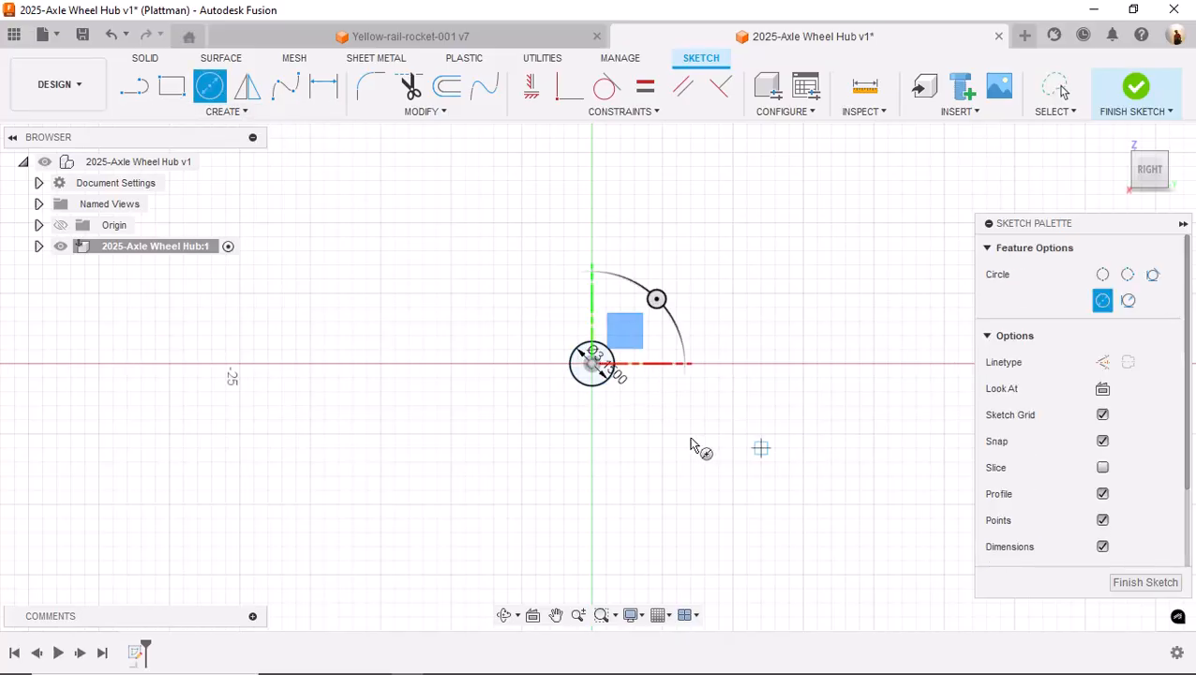
left_click(594, 363)
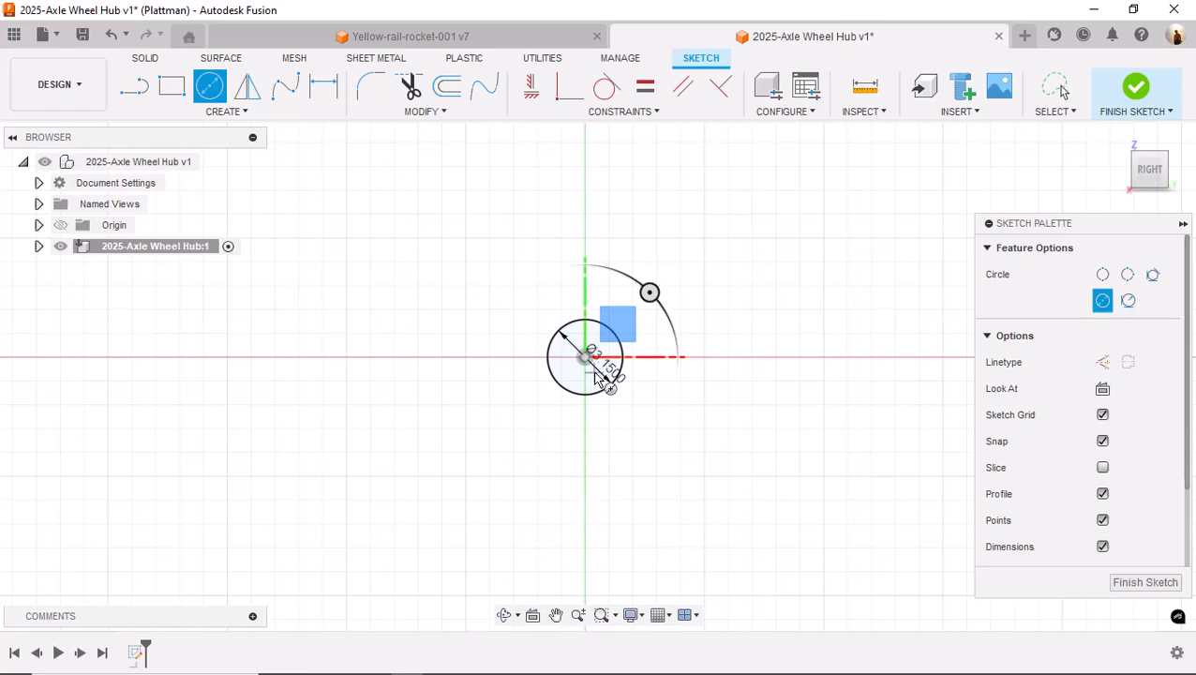
left_click(672, 434)
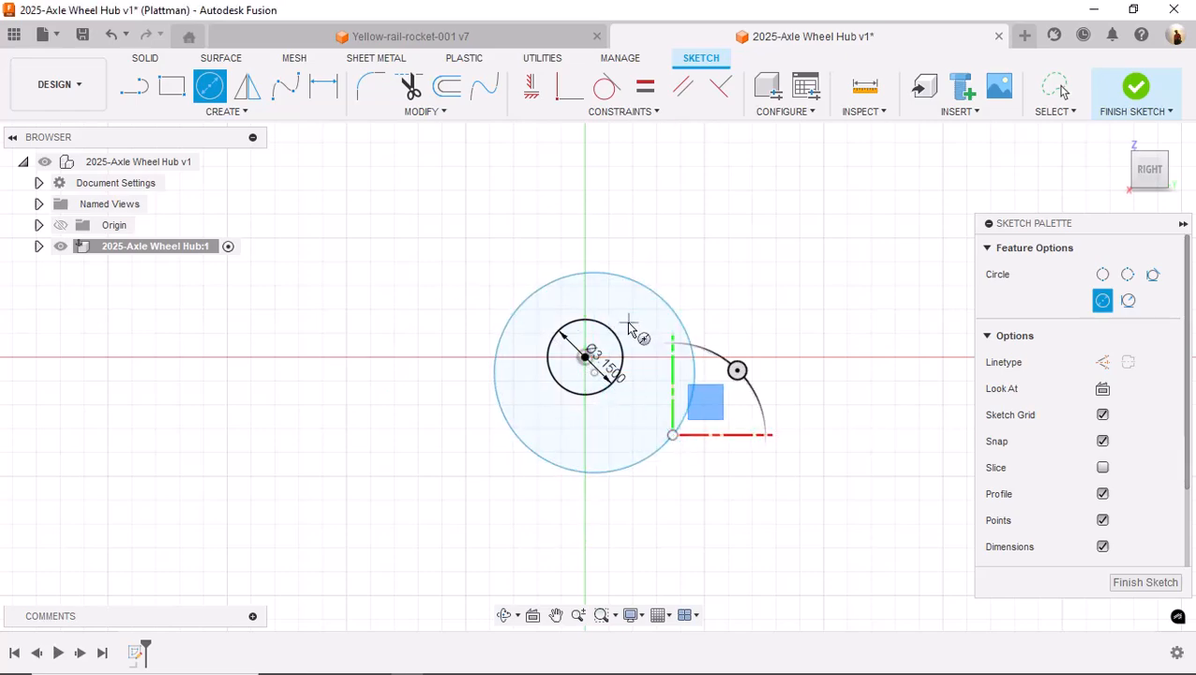
Apply a Concentric constraint between the 3.15 mm circle and the larger outer circle
left_click(618, 112)
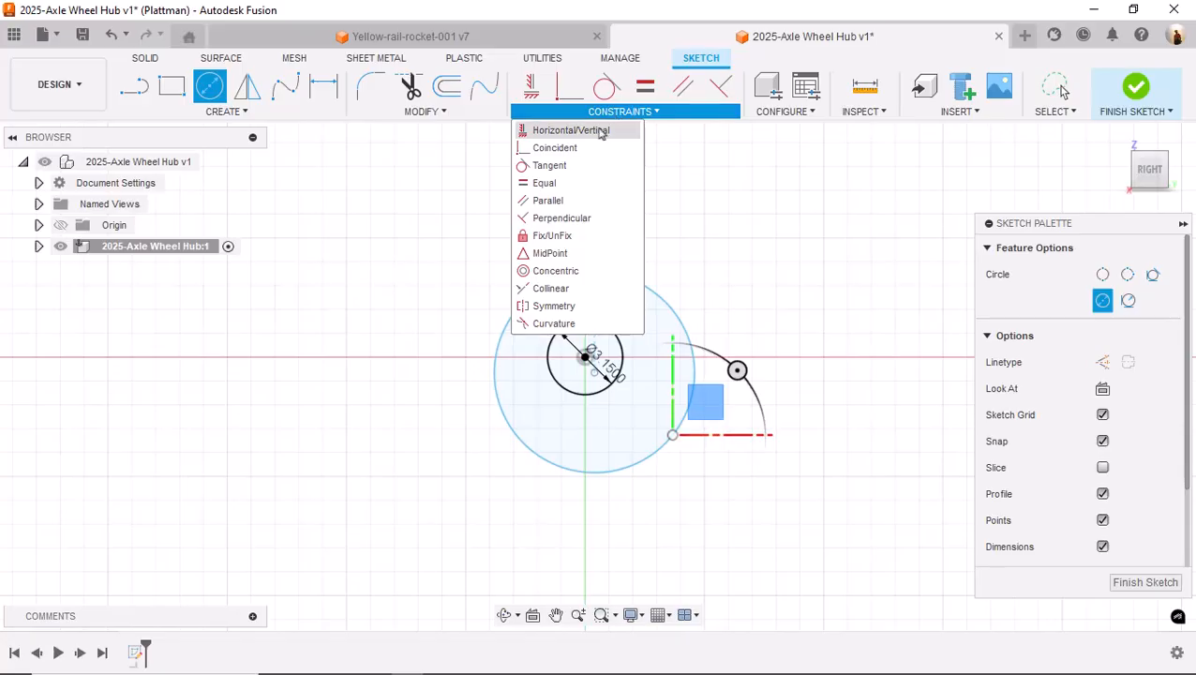
left_click(580, 272)
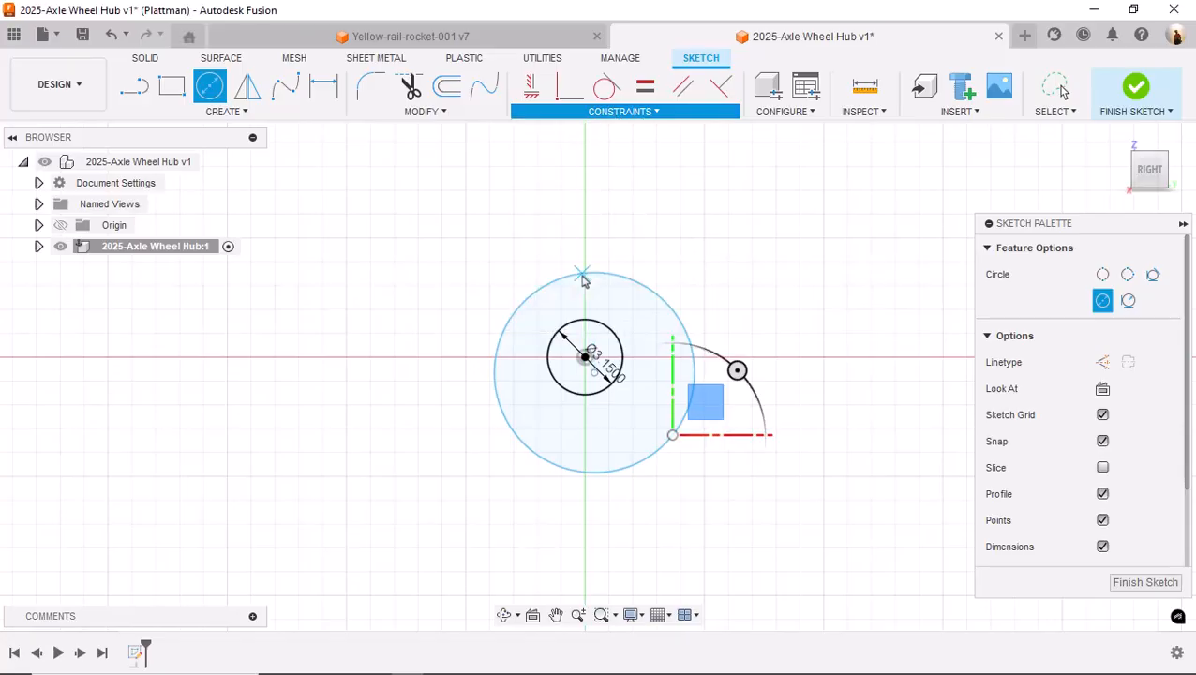
left_click(604, 340)
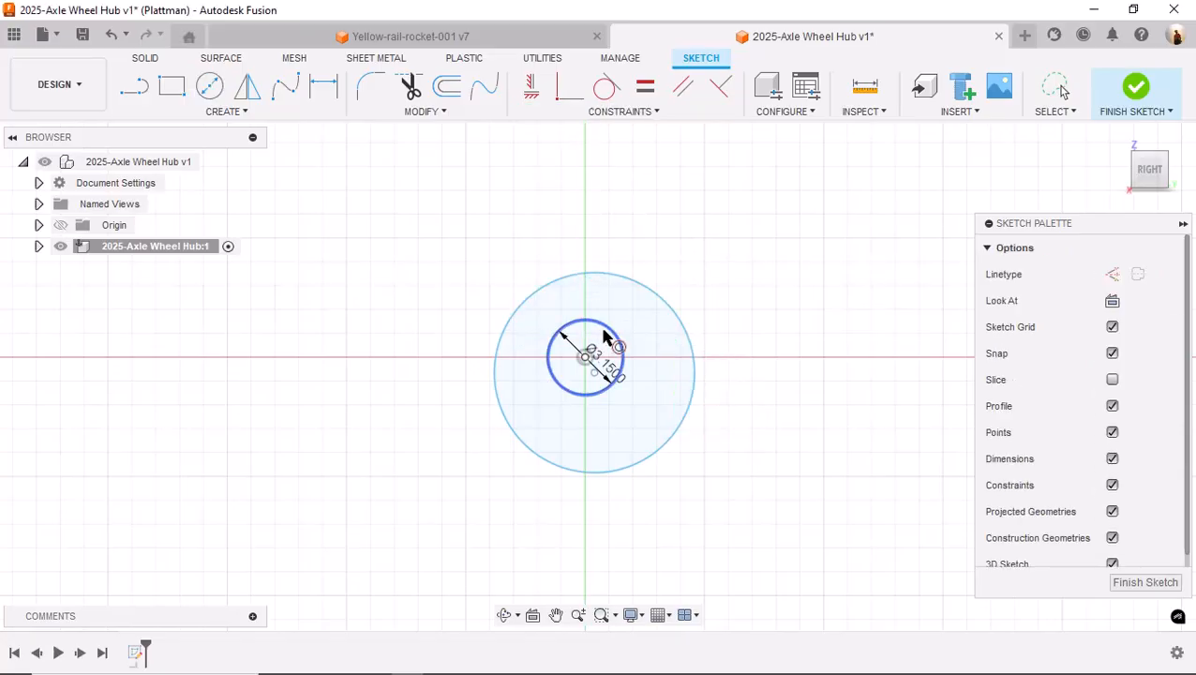
left_click(690, 398)
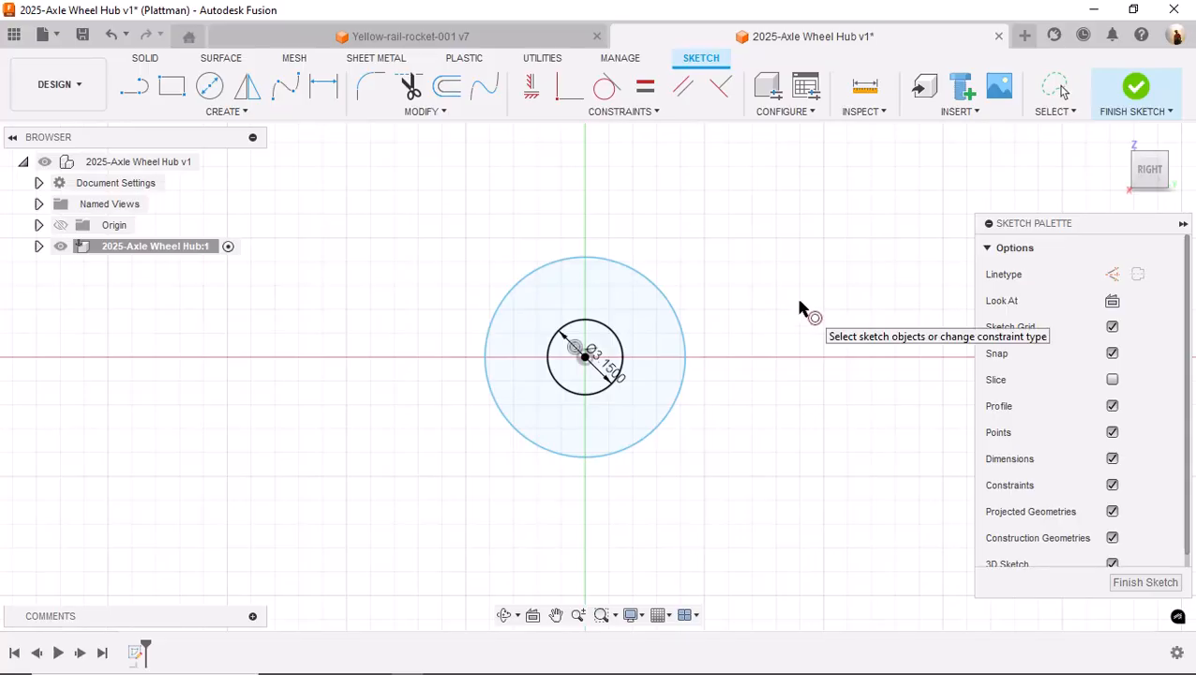
Extrude the ring profile between the two circles 2 mm to one side as a new body
key("e")
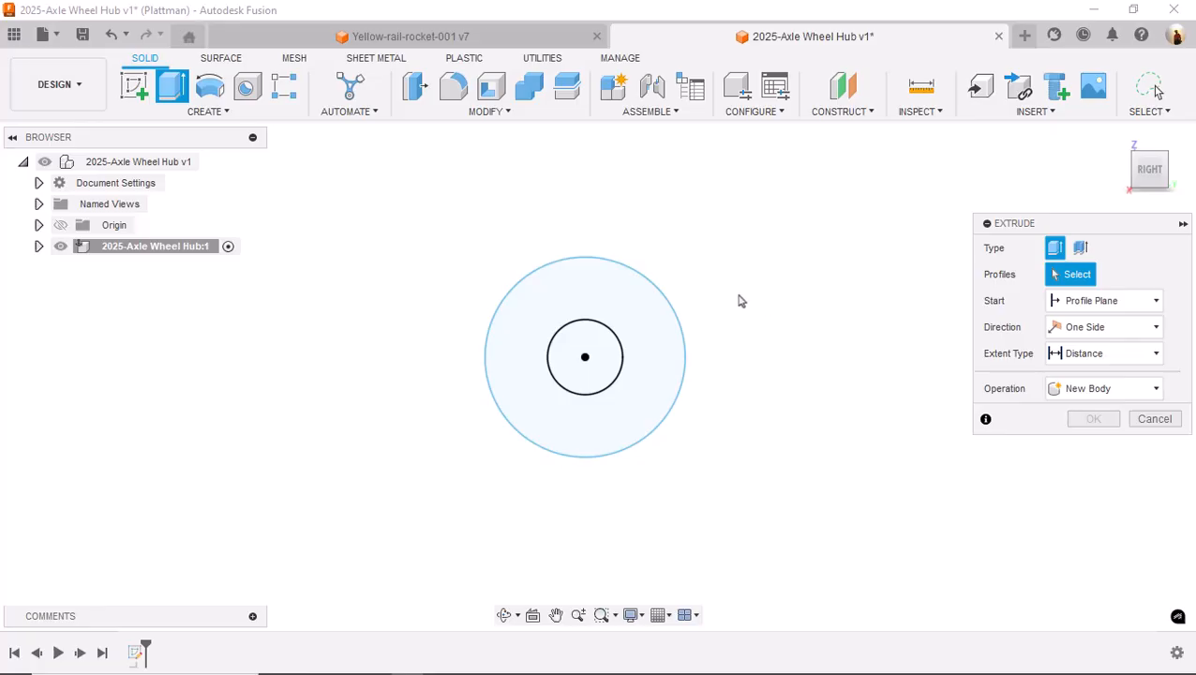
left_click(645, 318)
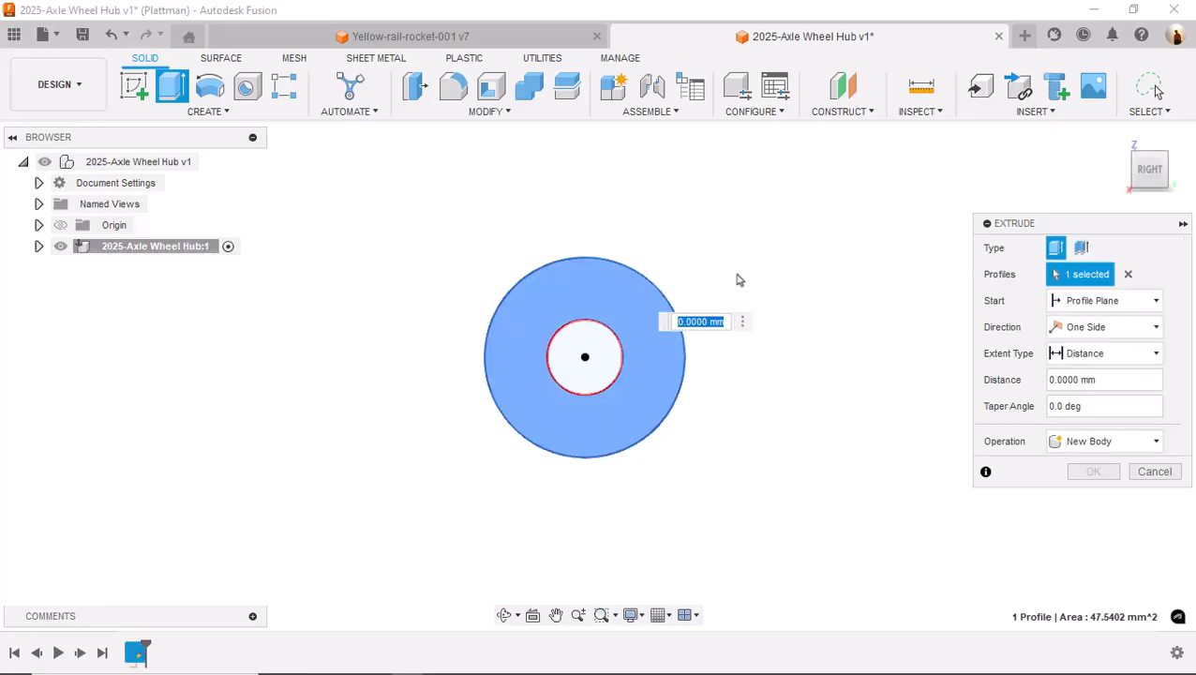
type("2")
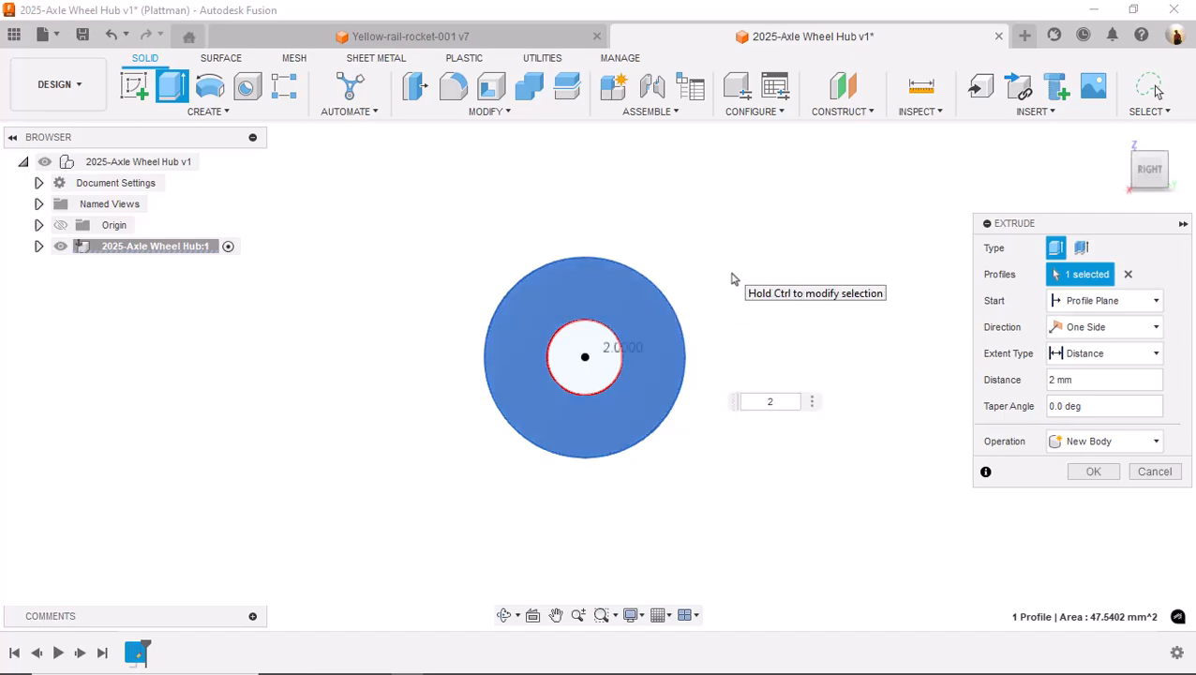
left_click(1118, 138)
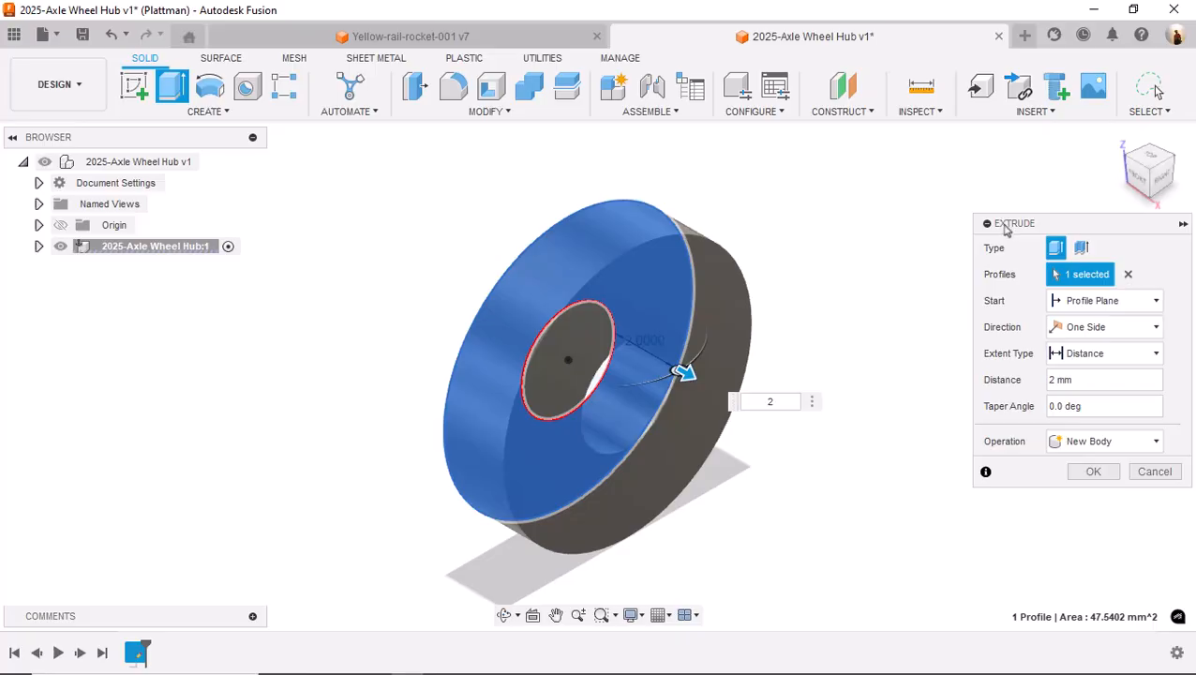
key("Return")
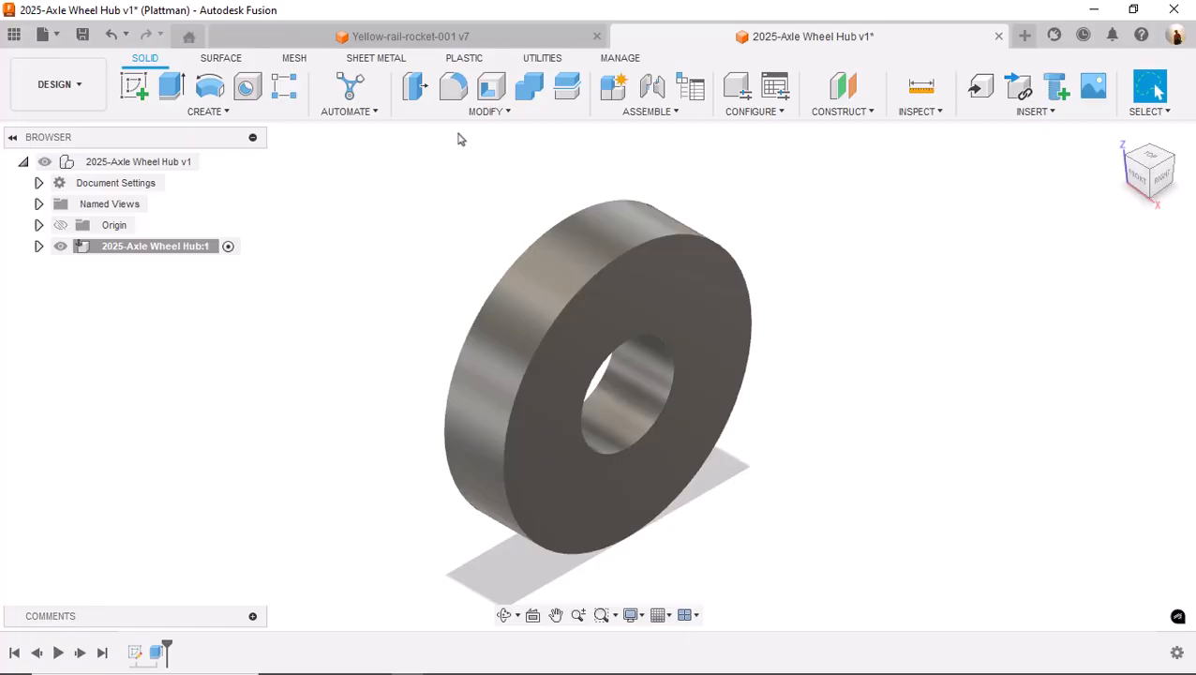
Chamfer the outer circular edge of the hub's front face with an equal distance of 1 mm
left_click(503, 113)
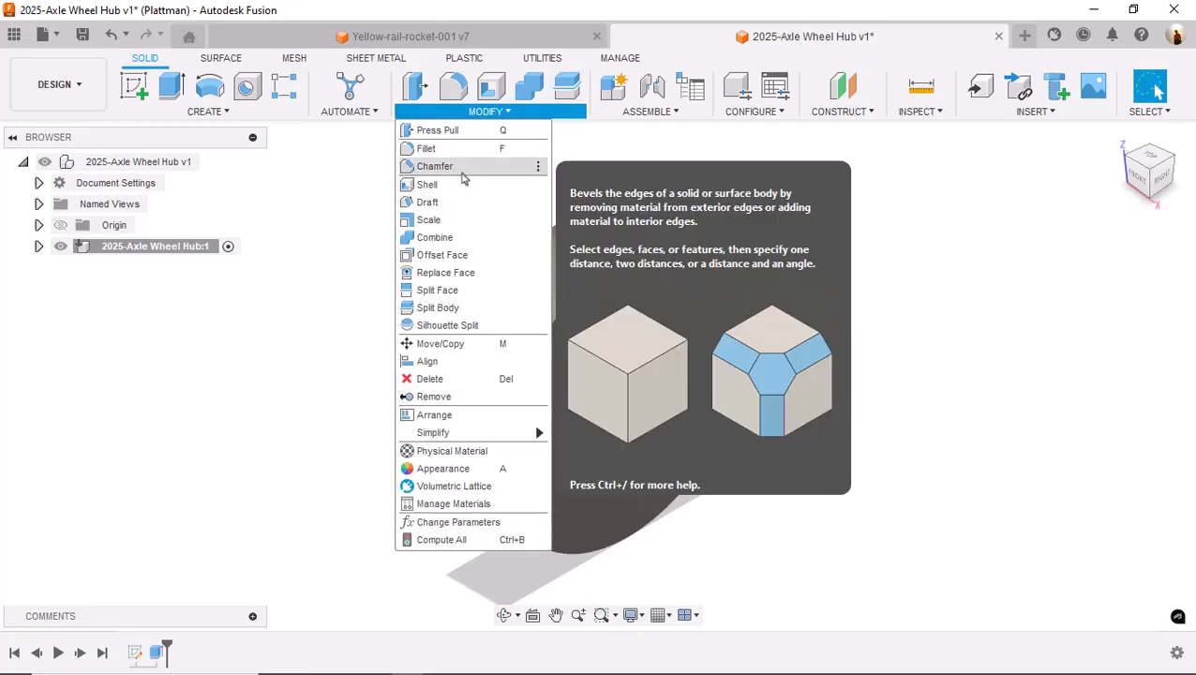
left_click(458, 171)
left_click(664, 234)
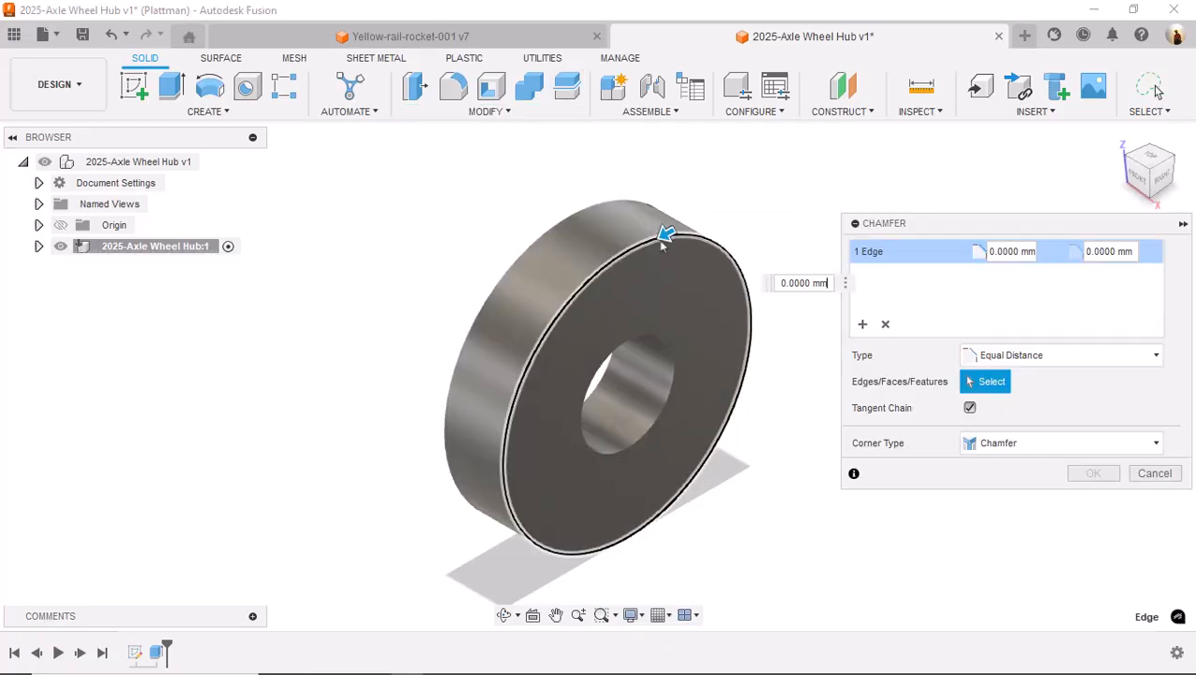
type("1")
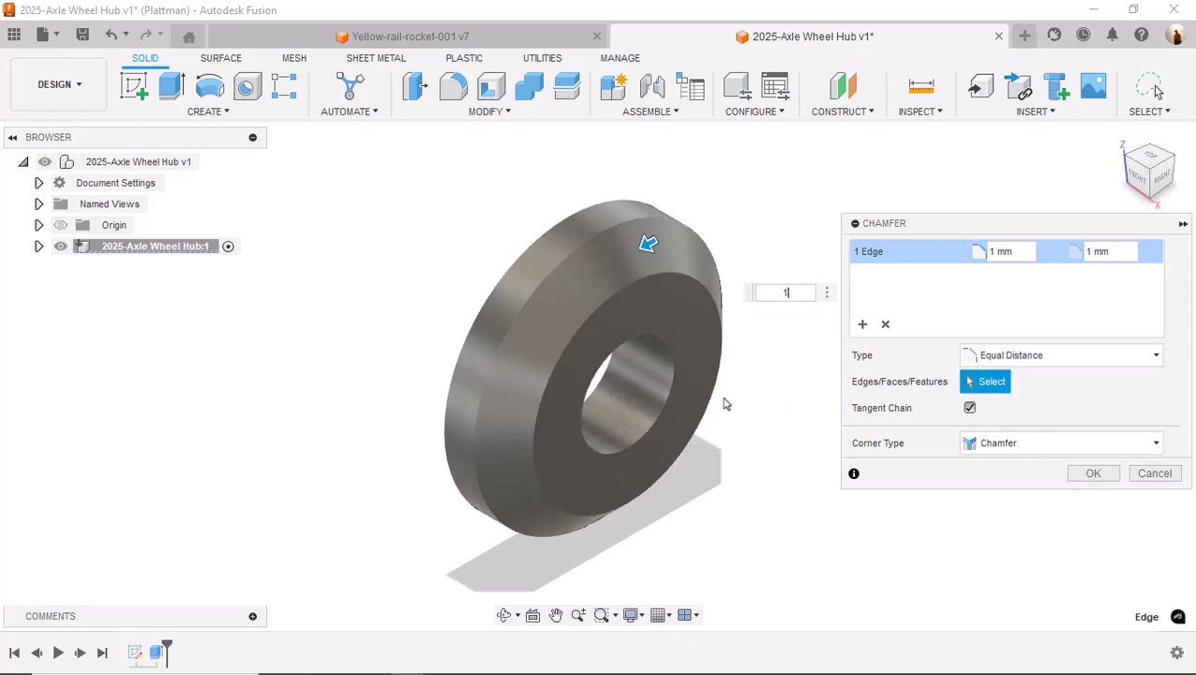
left_click(1077, 472)
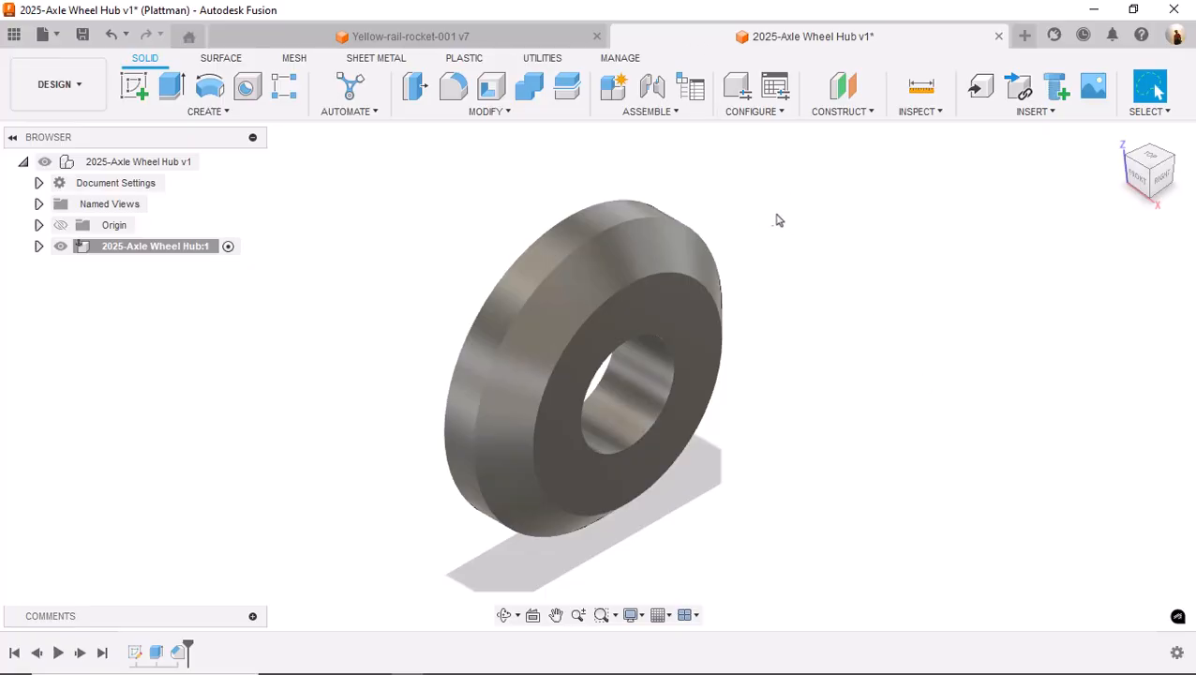
Apply the yellow-orange matte surface appearance from the favorite appearances to the whole wheel hub body
key("a")
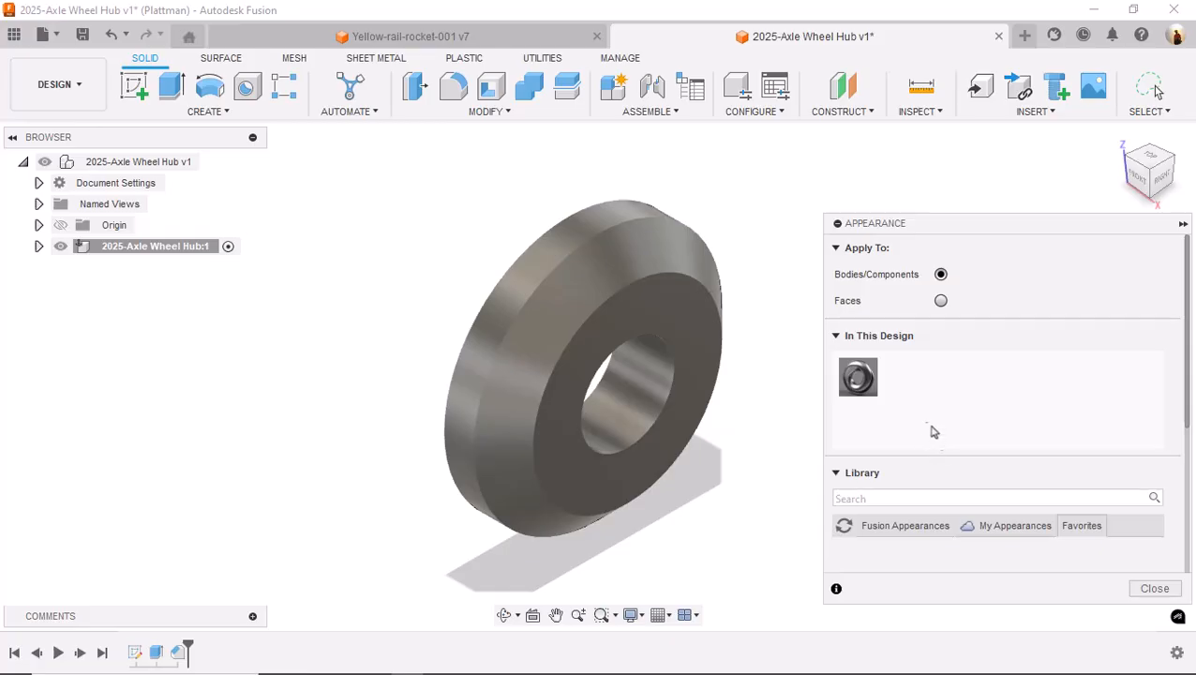
scroll(1017, 522, "down", 2)
scroll(983, 501, "down", 3)
scroll(983, 500, "down", 3)
scroll(980, 496, "up", 3)
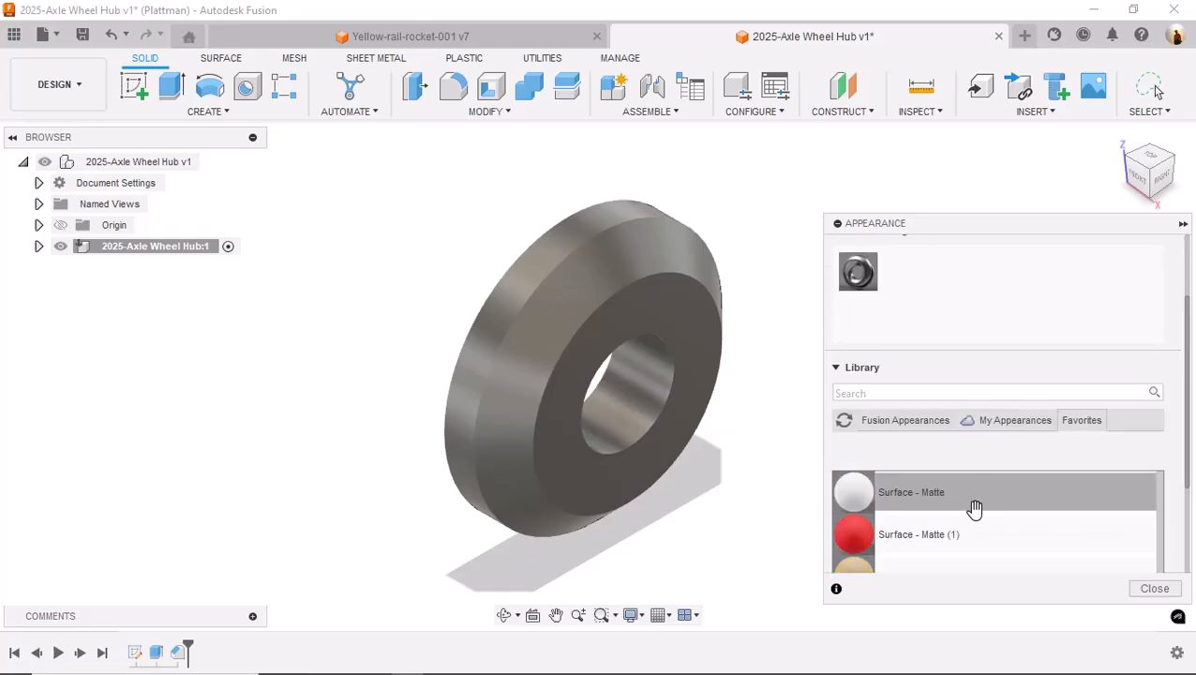
scroll(888, 539, "down", 3)
left_click_drag(853, 565, 693, 324)
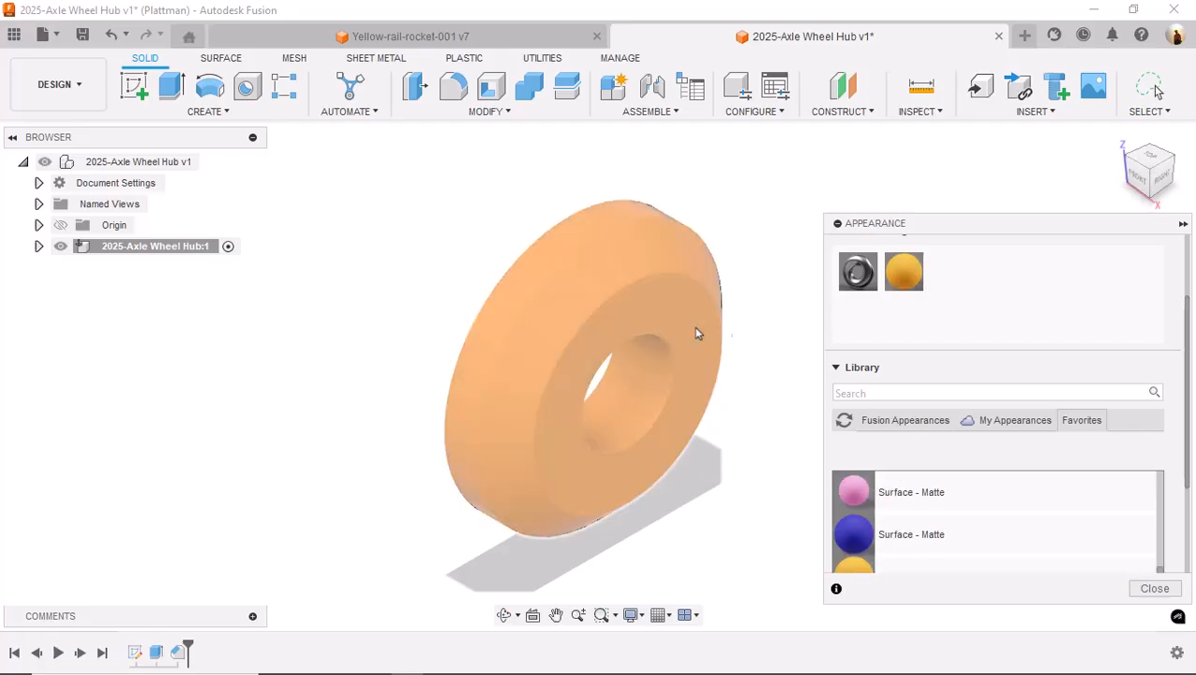
left_click(1155, 590)
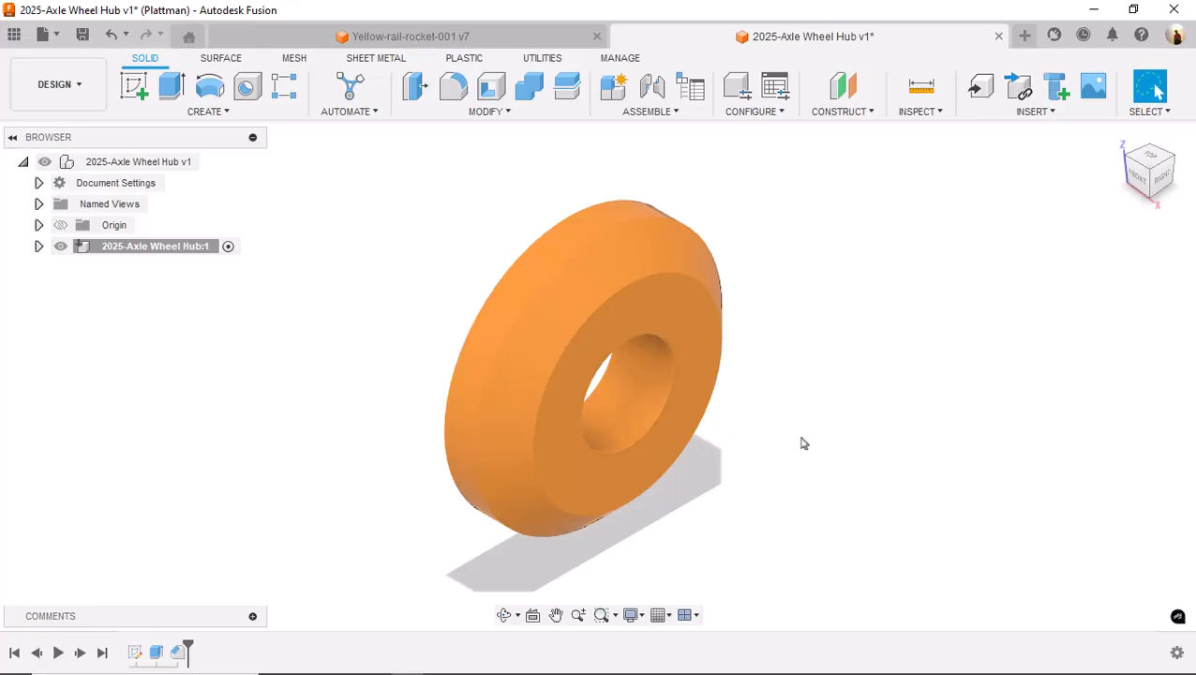
Check the Yellow-rail-rocket-001 design, return to the wheel hub, and set its visual style to Shaded with Visible Edges Only
left_click(422, 39)
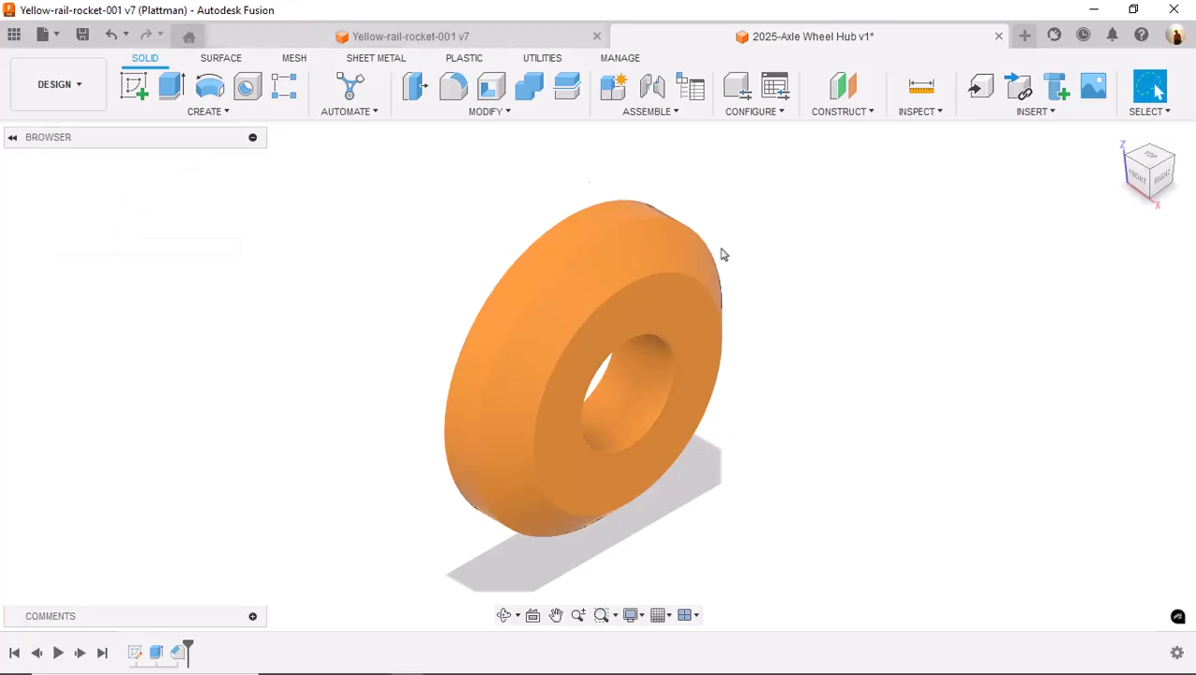
middle_click_drag(818, 461, 797, 431, "shift")
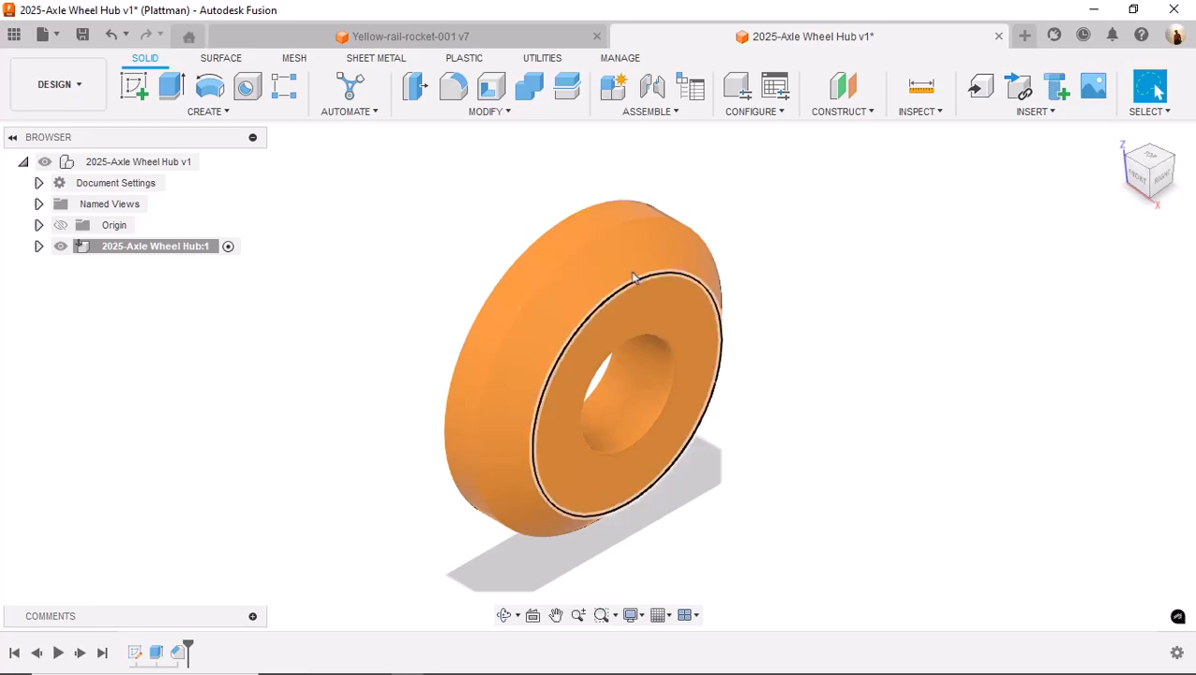
left_click(641, 616)
mouse_move(678, 492)
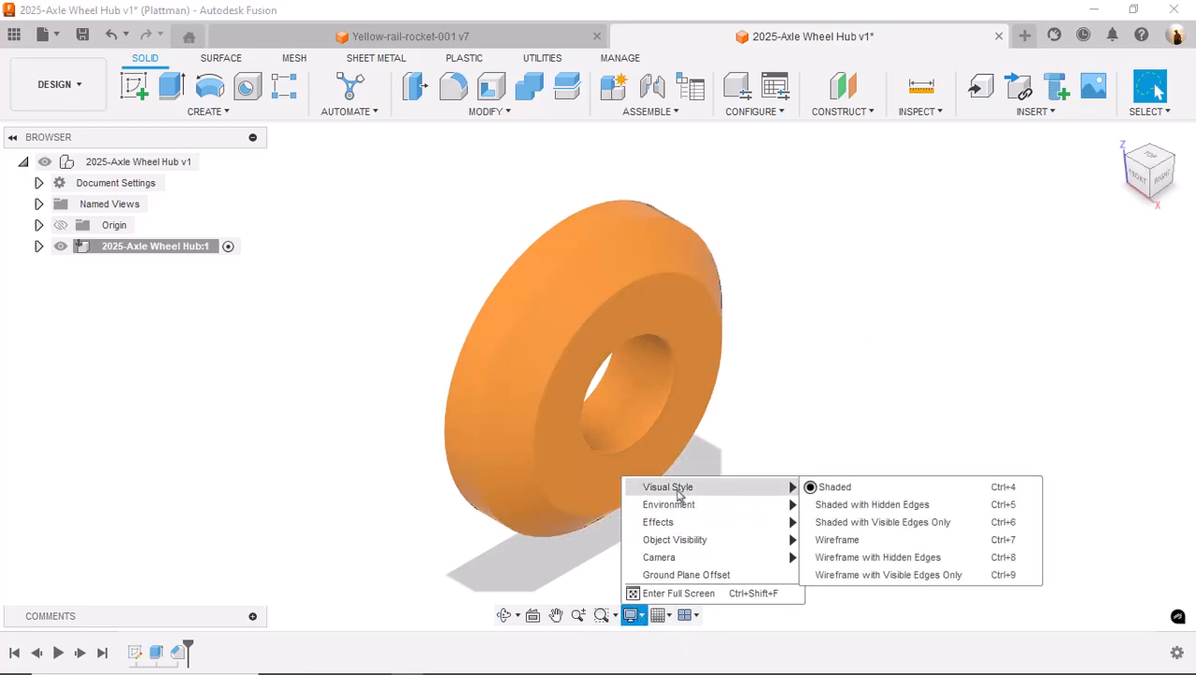
left_click(882, 527)
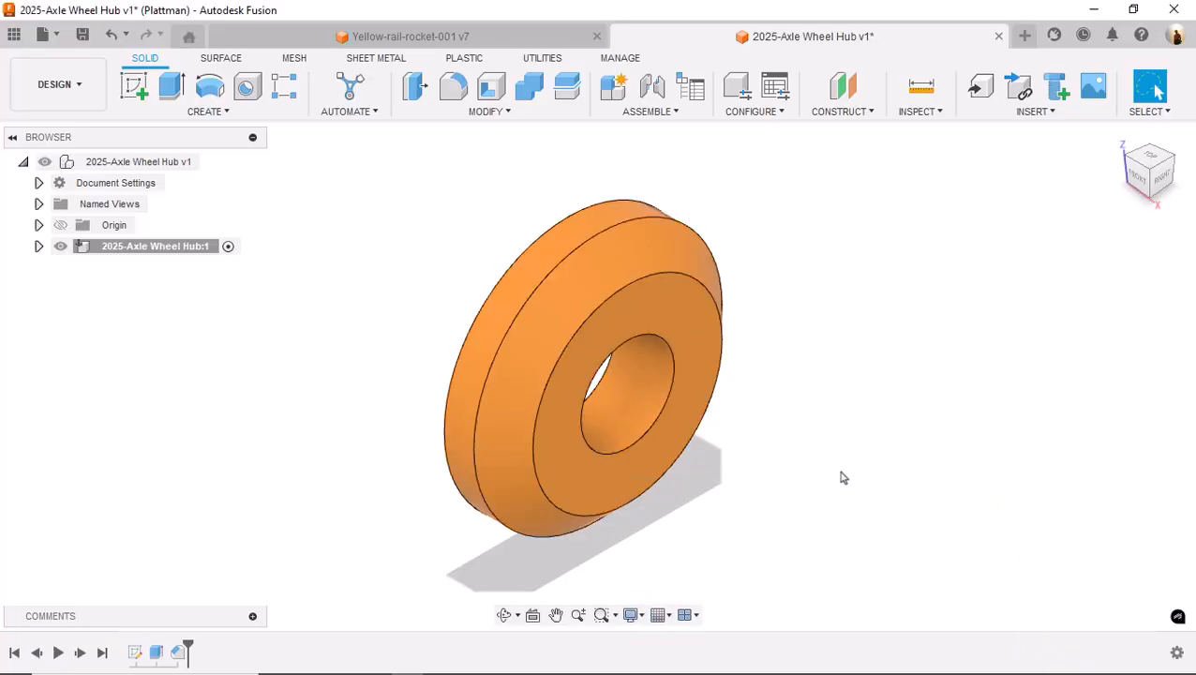
Save the 2025-Axle Wheel Hub design as a new version
scroll(841, 473, "down", 2)
middle_click_drag(846, 465, 858, 415)
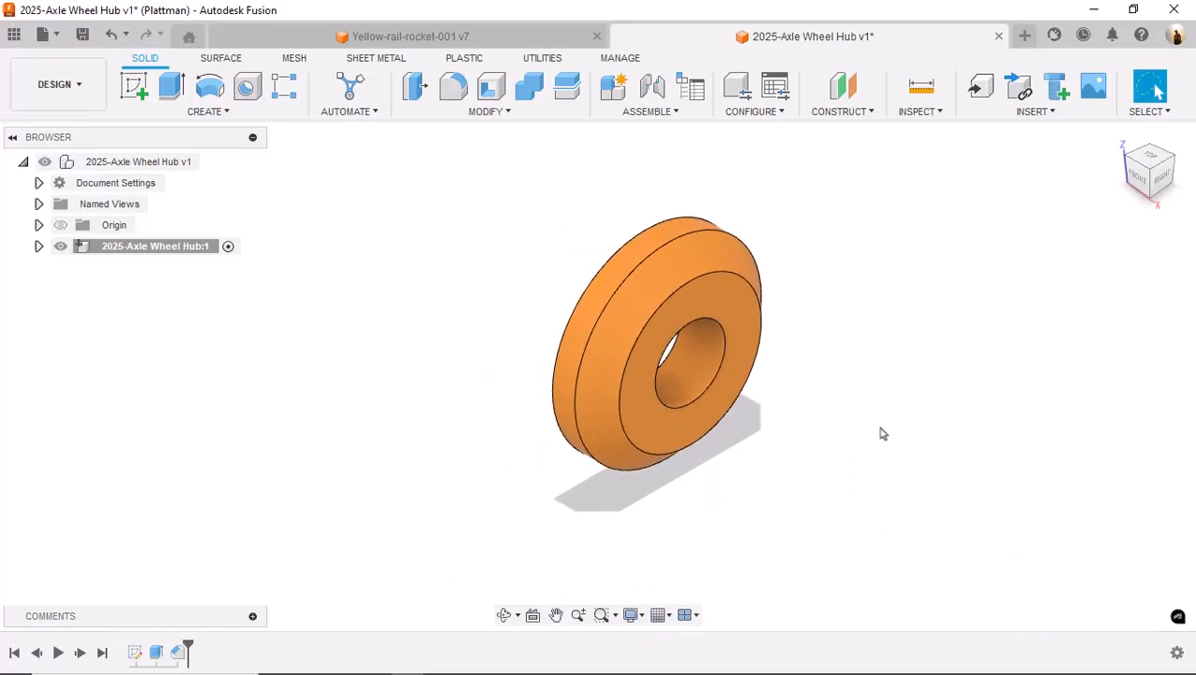
left_click(81, 37)
left_click(588, 380)
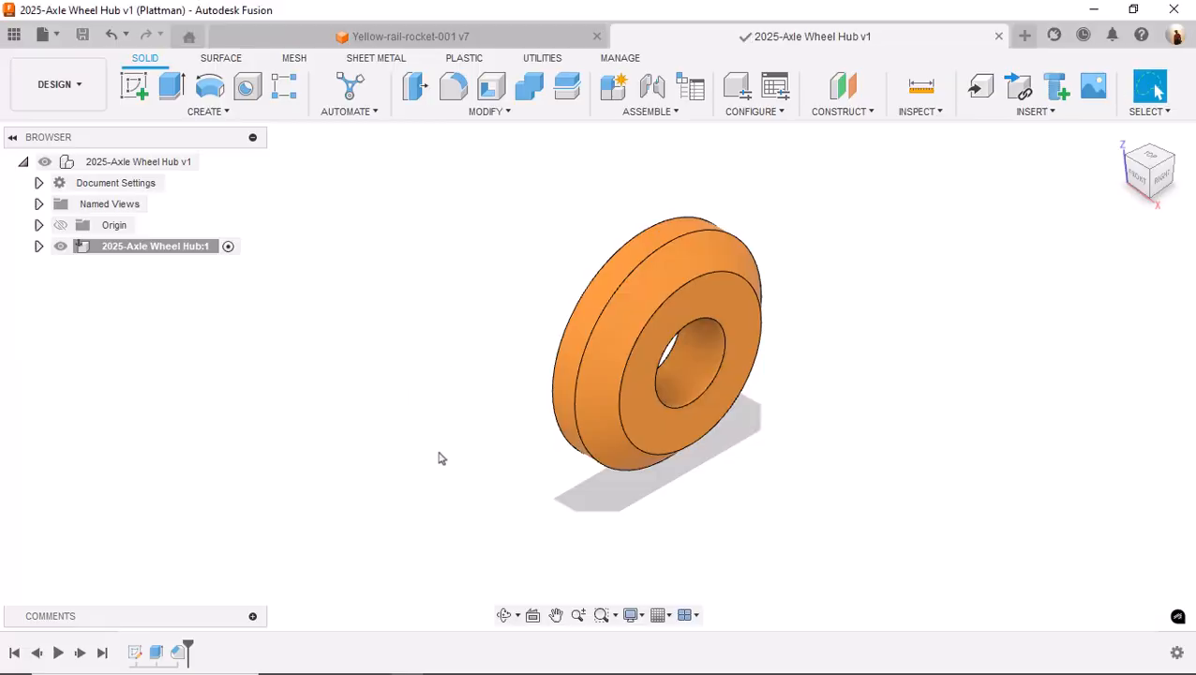
middle_click_drag(442, 457, 796, 230, "shift")
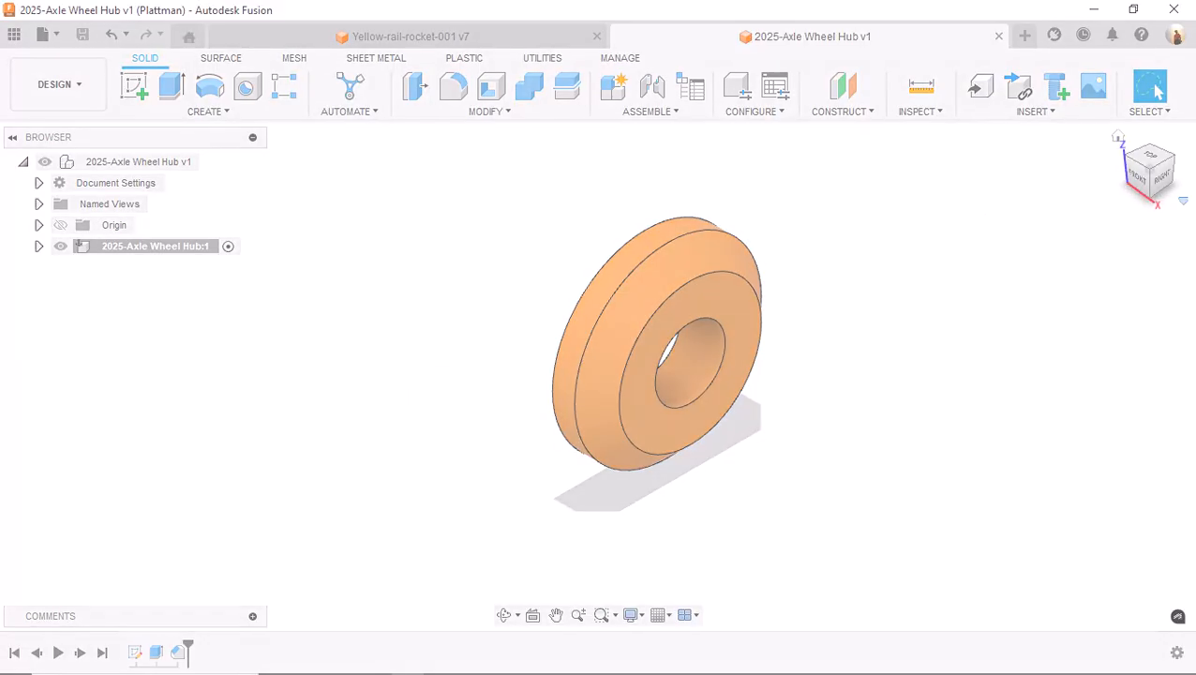